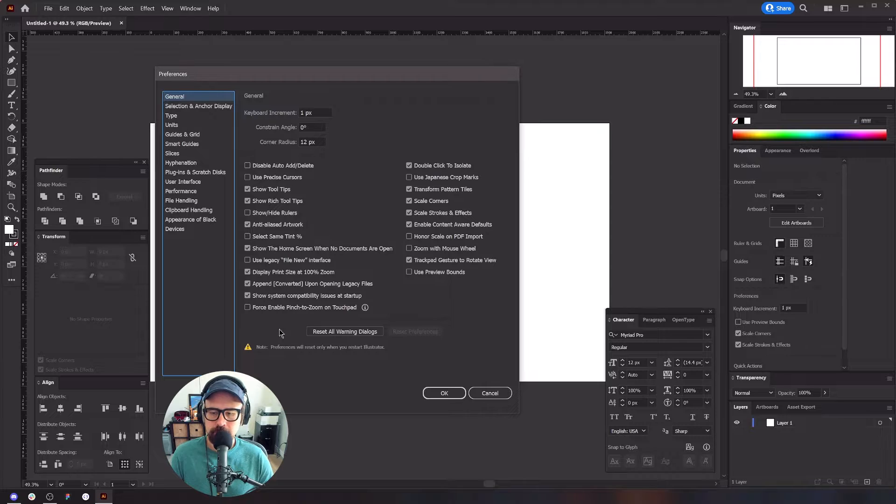
Step: Accept the pending preferences reset and restart the application to apply it
left_click(446, 393)
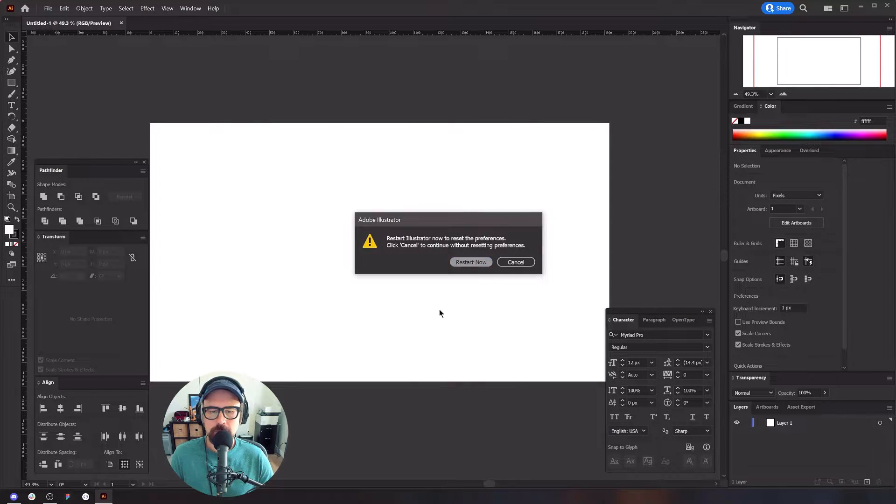
left_click(464, 262)
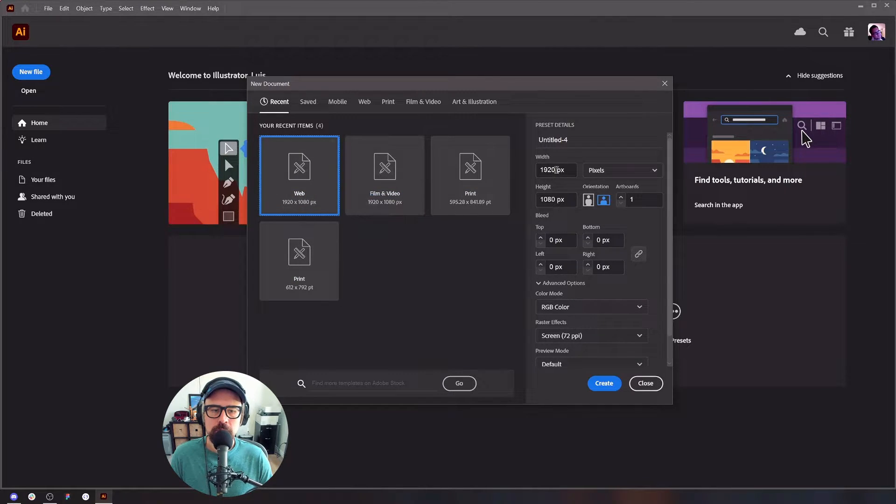
Step: Create a new document from the recent Web preset at 1920 x 1080 px in RGB Color
left_click(615, 169)
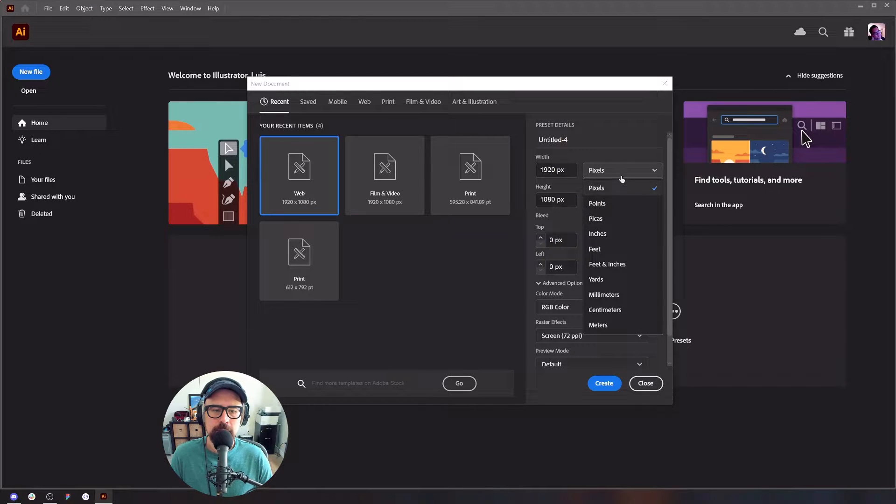
left_click(607, 139)
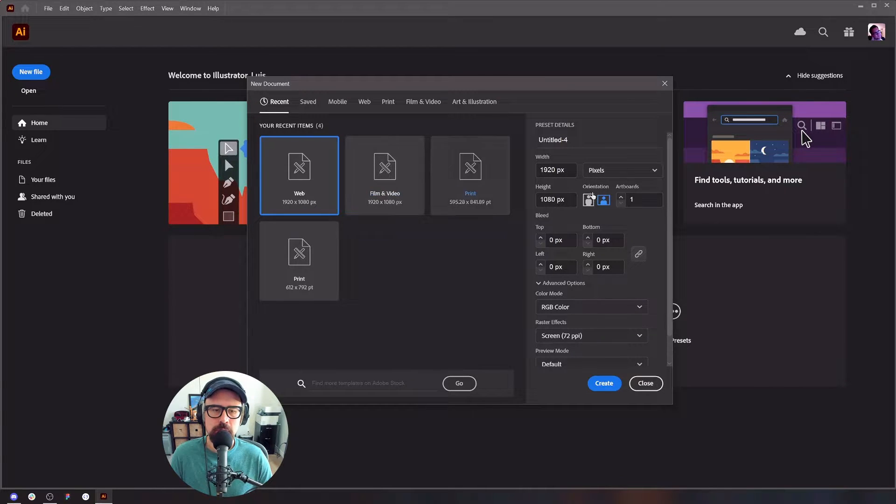
left_click(560, 171)
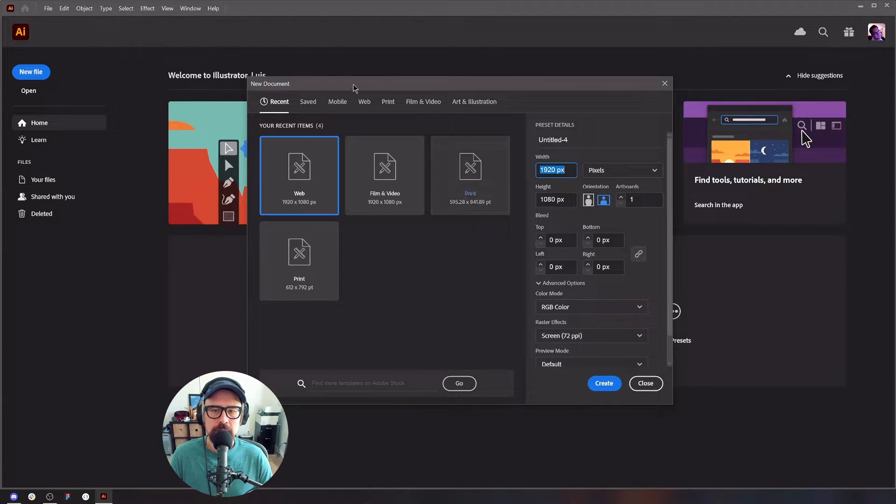
left_click(422, 102)
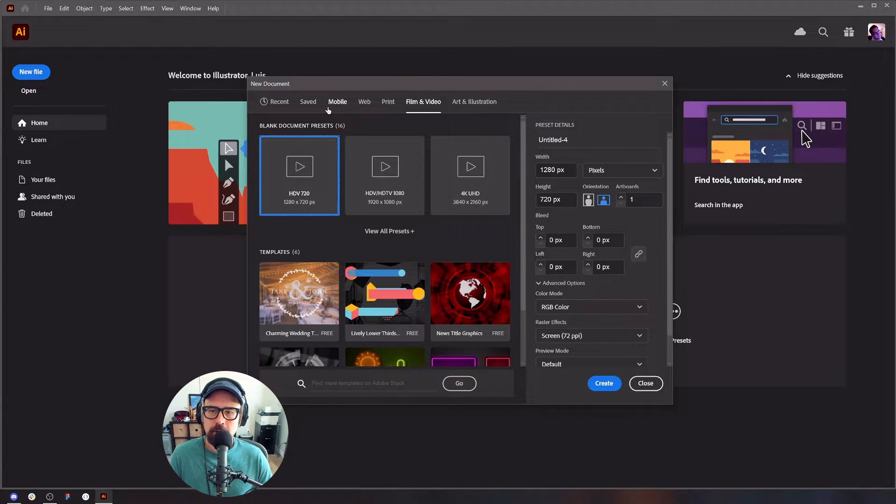
left_click(279, 102)
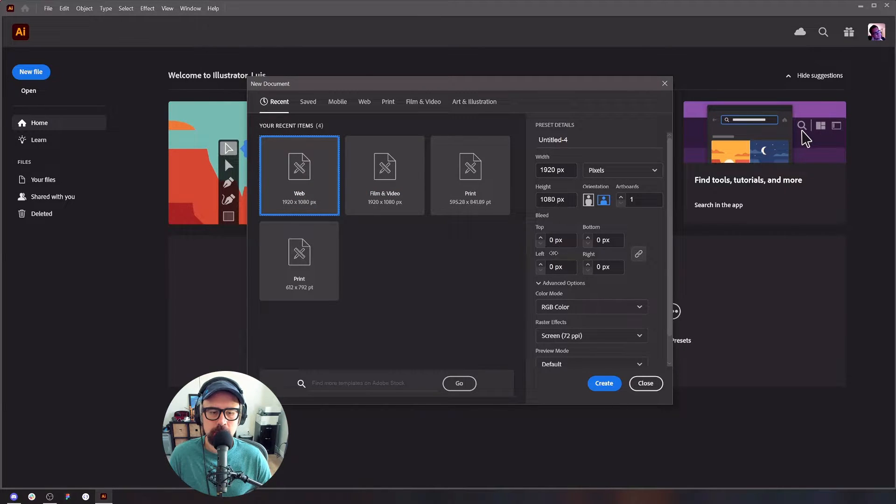
left_click(606, 383)
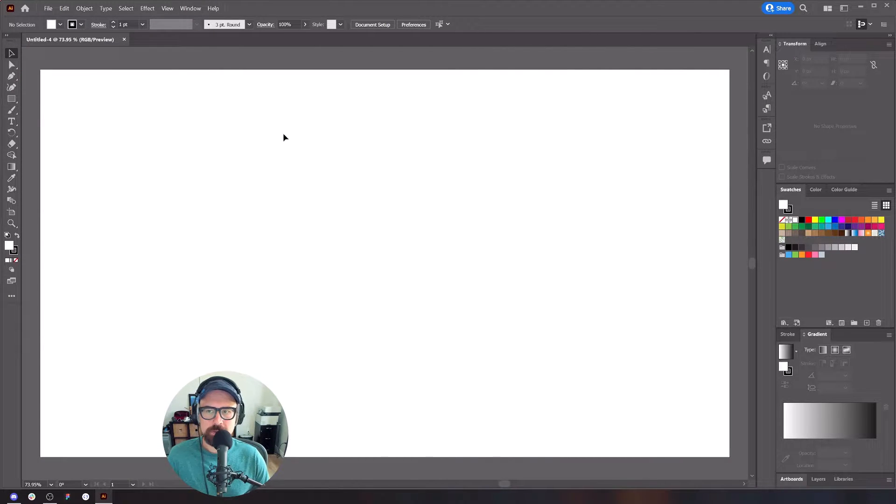
Step: Try the two-column tool layout and return it to a single column
left_click(7, 36)
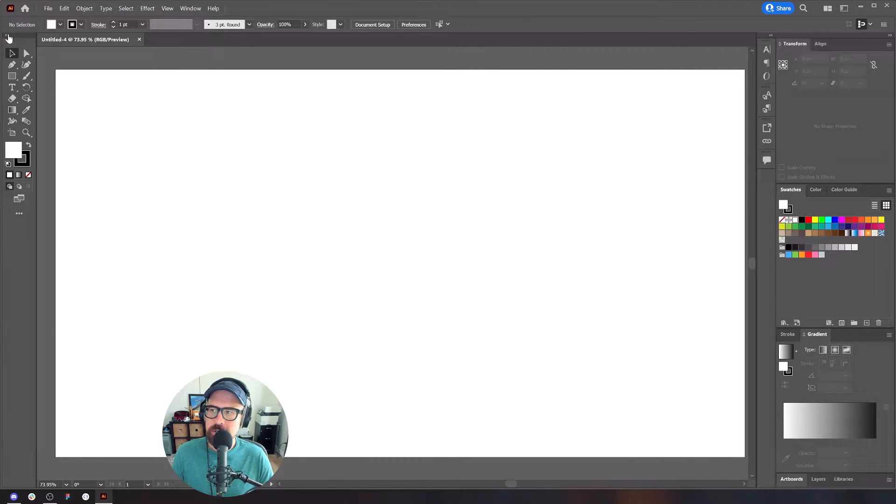
left_click(8, 37)
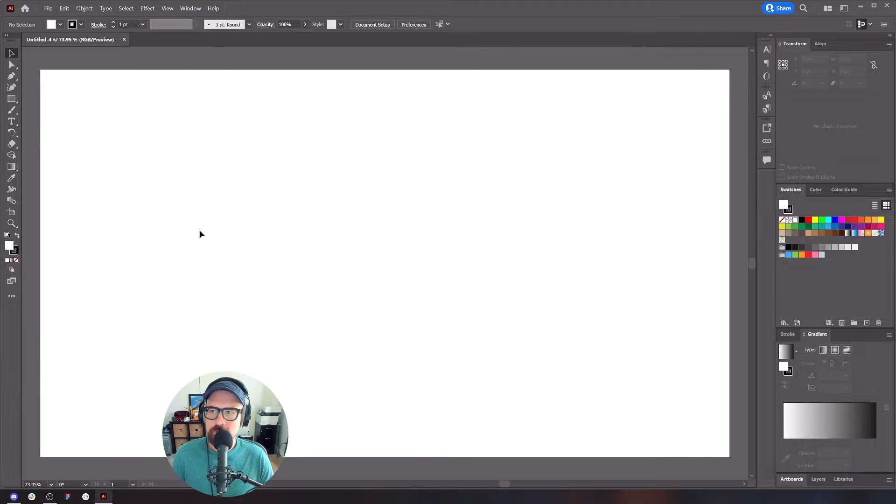
Step: Show the rulers, try points as their unit and set them back to pixels
key("ctrl+r")
right_click(253, 49)
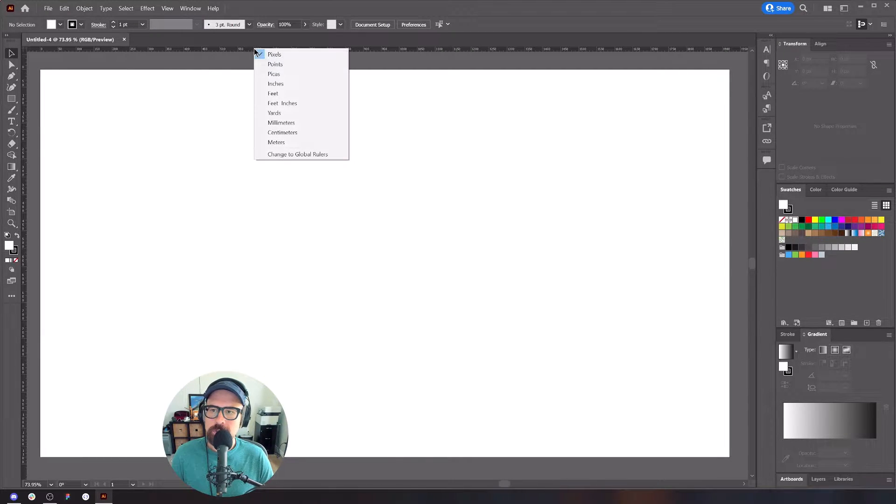
left_click(299, 65)
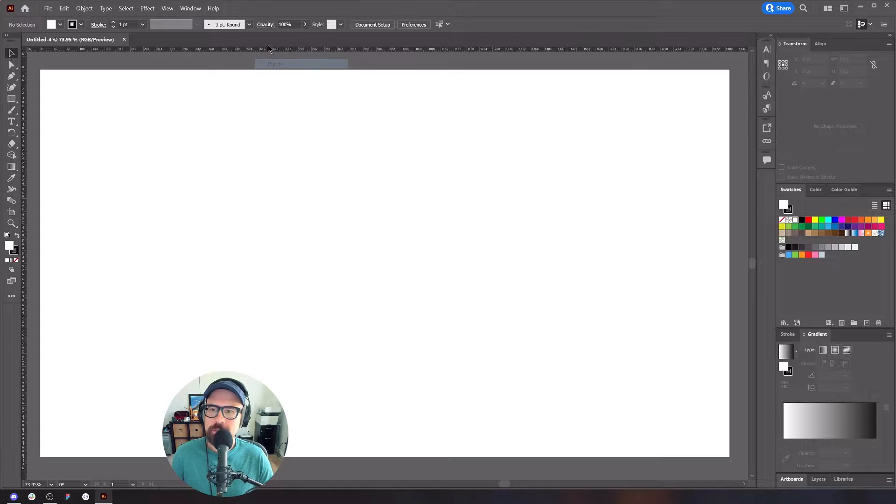
right_click(274, 48)
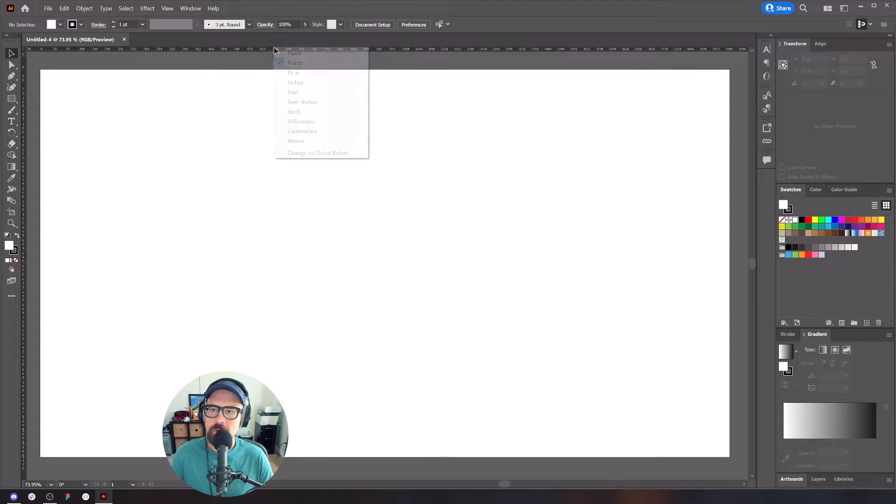
left_click(303, 52)
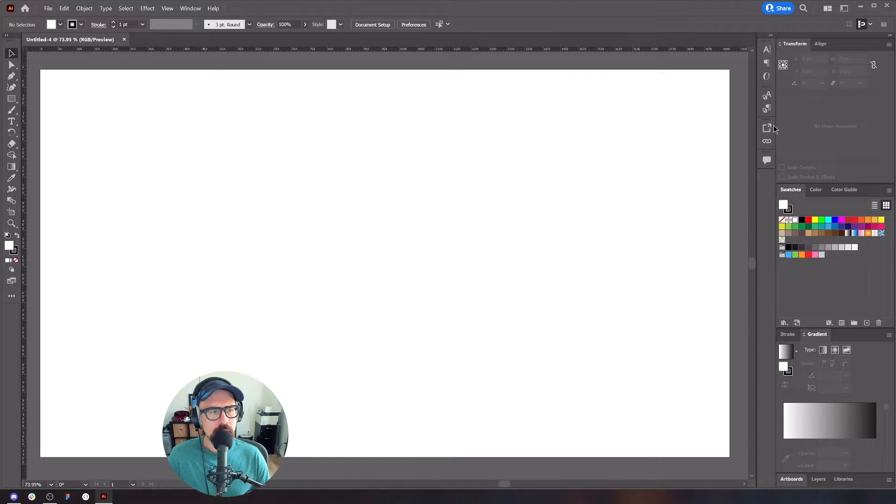
Step: Close Swatches and Color Guide so that only Color remains in that panel group
right_click(791, 193)
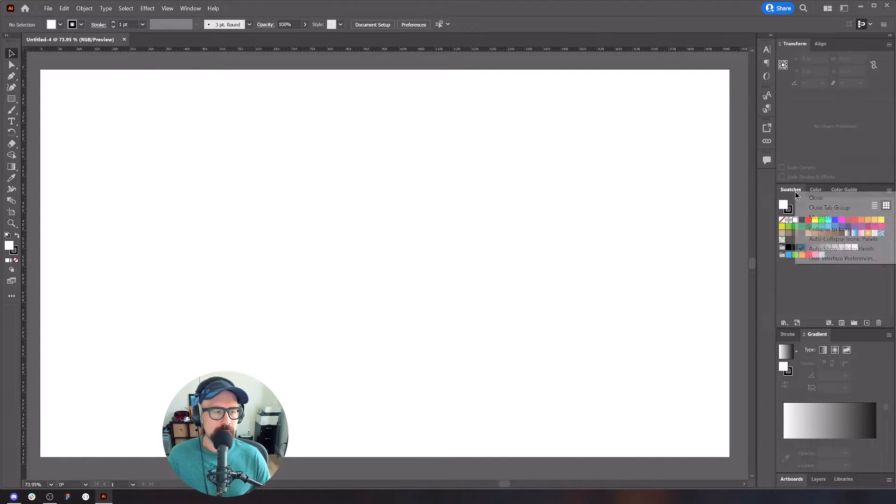
left_click(814, 198)
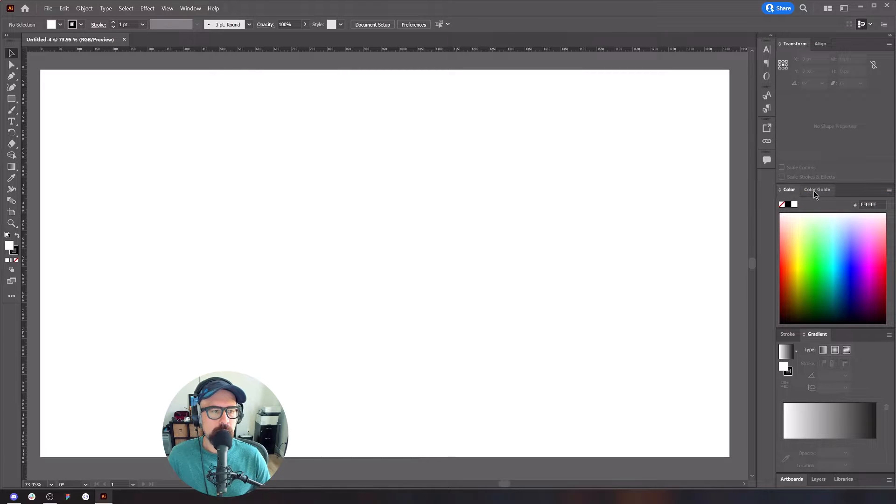
left_click(814, 192)
right_click(813, 191)
left_click(833, 202)
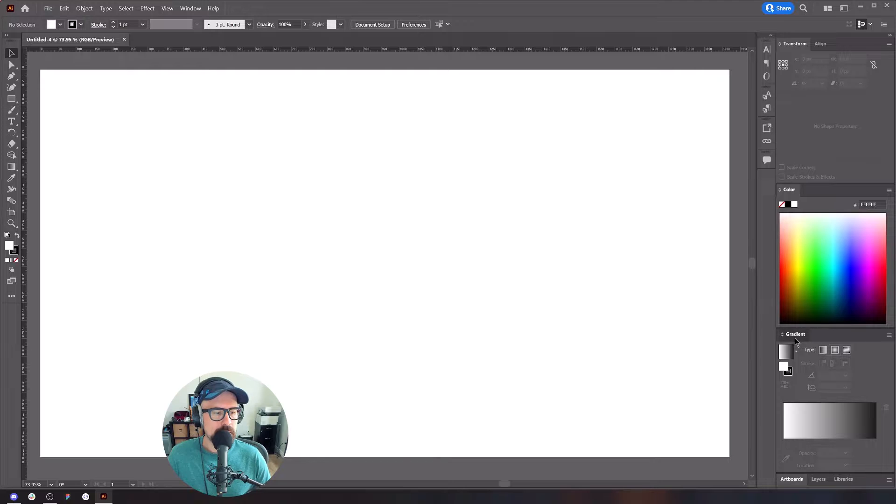
Step: Reorder the tabs so Stroke follows Gradient and Layers precedes Artboards, and expand Layers
left_click(816, 335)
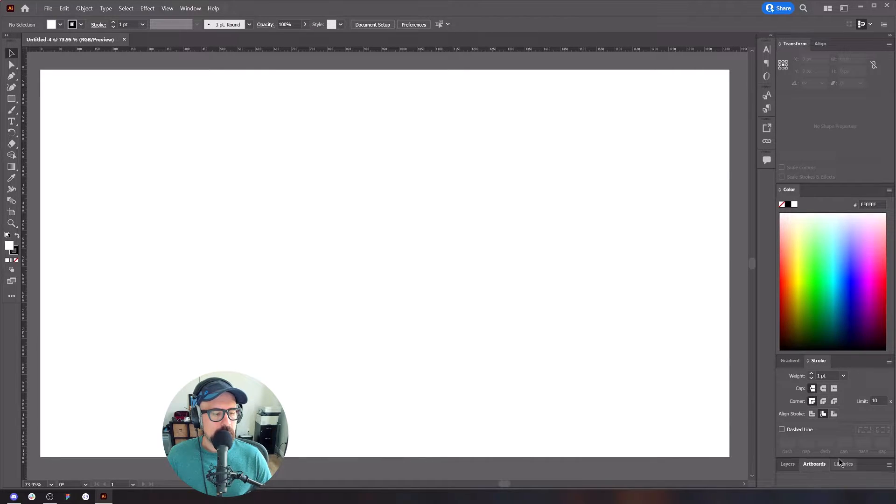
left_click(788, 464)
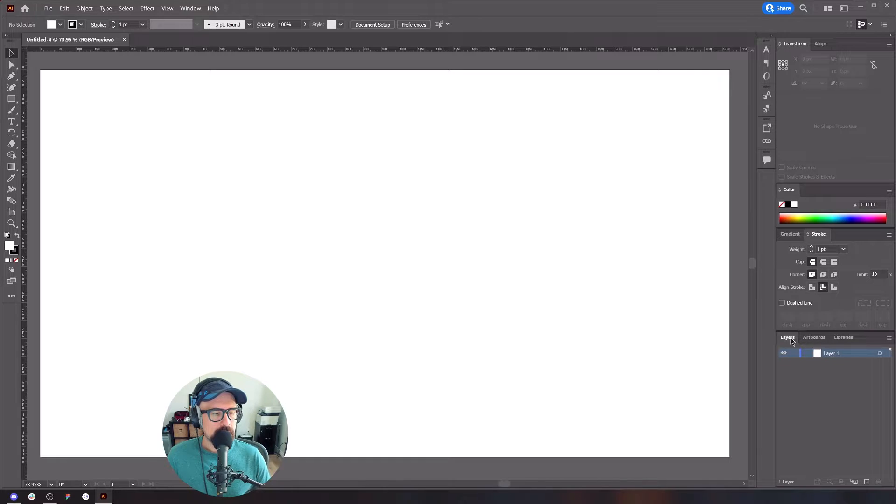
Step: Remove Libraries from the group it shares with Layers and Artboards, leaving Layers in front
left_click(844, 338)
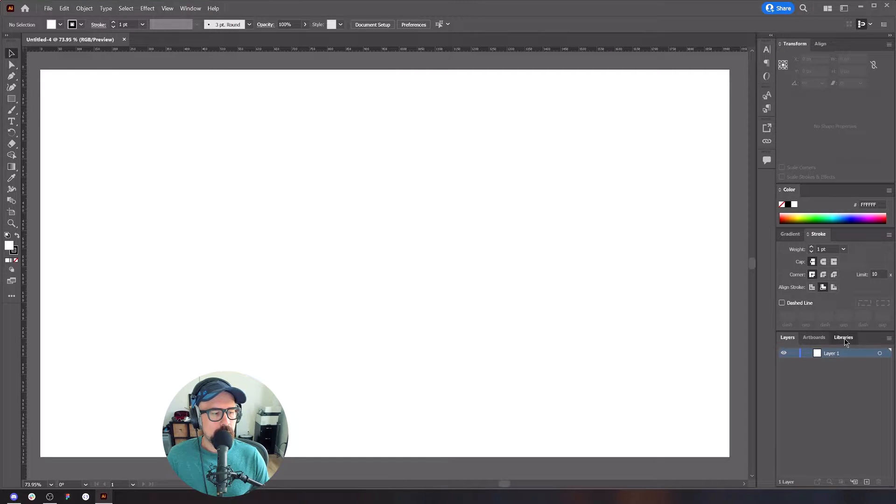
right_click(843, 339)
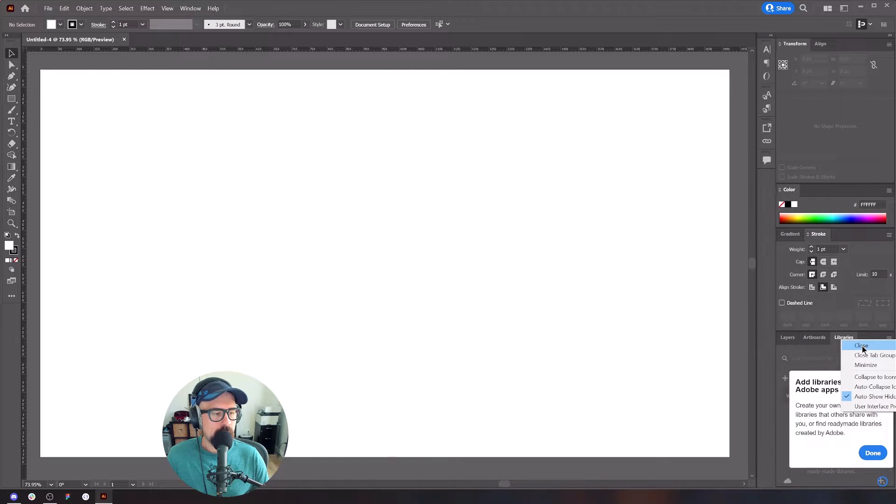
left_click(862, 346)
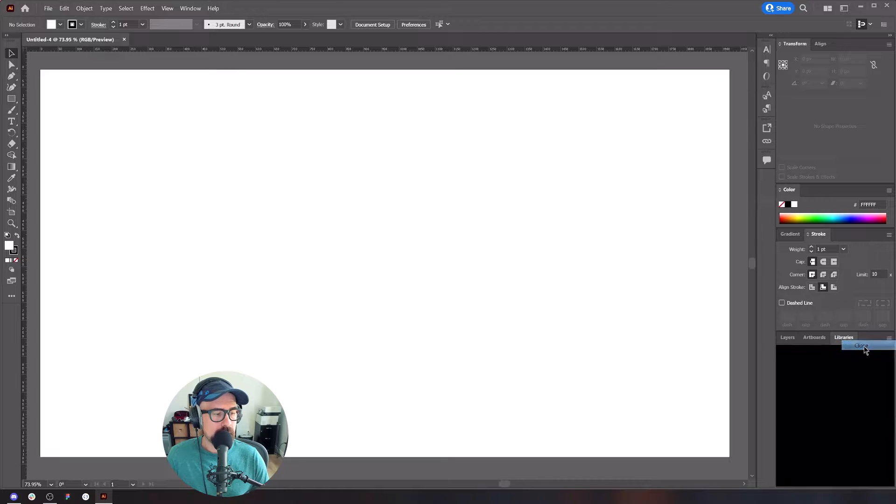
left_click(791, 341)
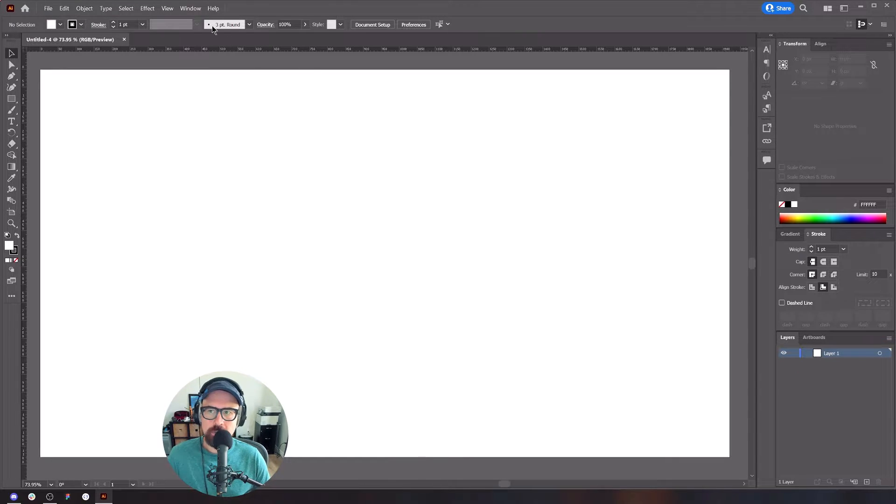
Step: Open the Navigator, dock it above Transform, and close the Info panel left floating
left_click(190, 8)
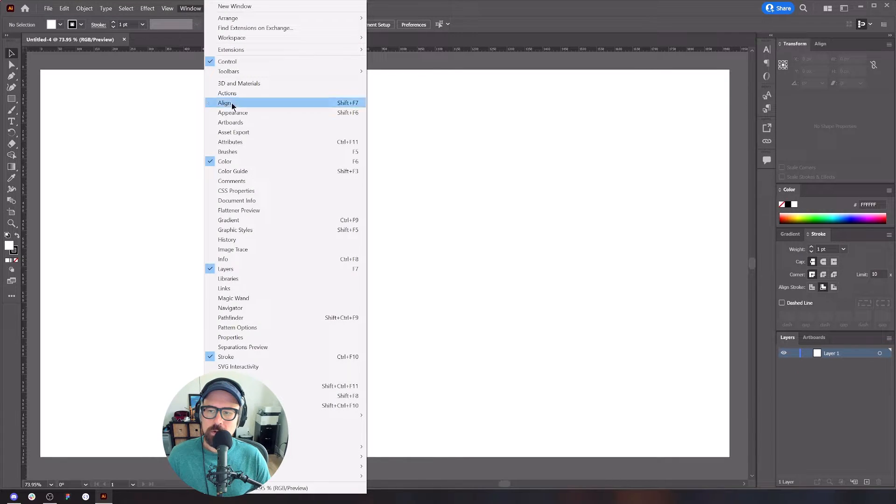
left_click(279, 309)
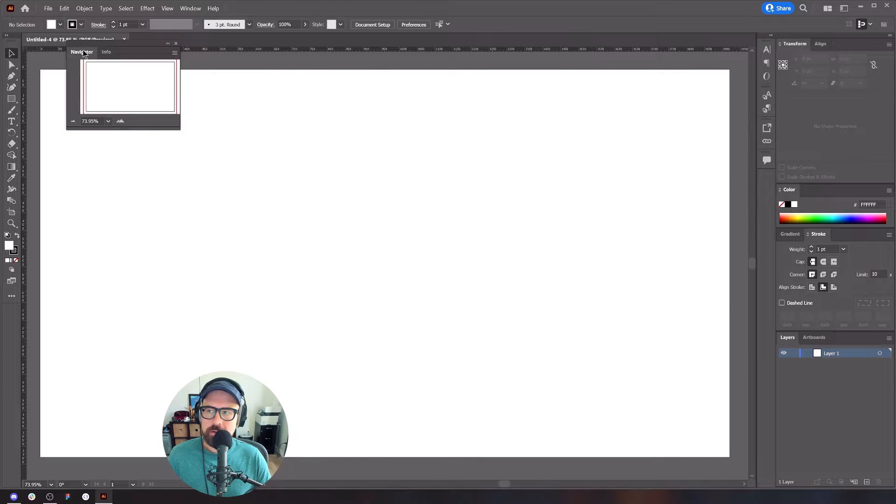
left_click_drag(83, 52, 810, 38)
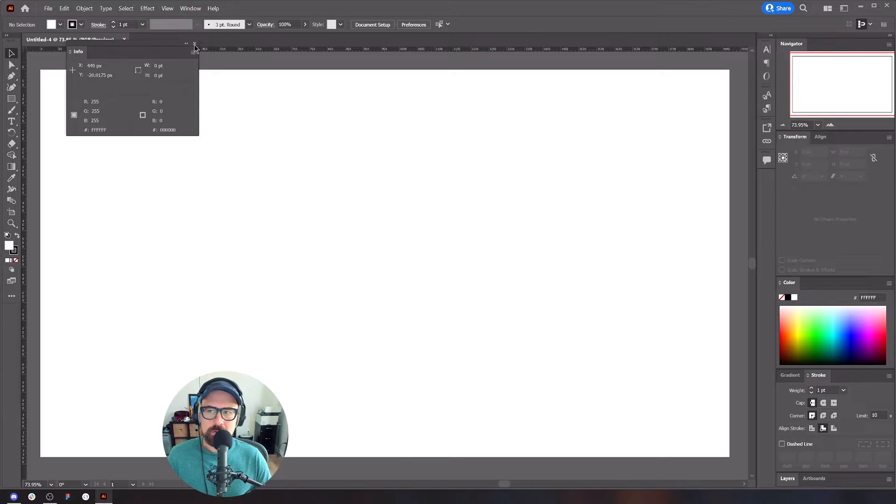
left_click(194, 43)
Step: Detach the Character, Paragraph and OpenType group from the icon dock and float it over the artboard's lower-right corner
left_click(766, 52)
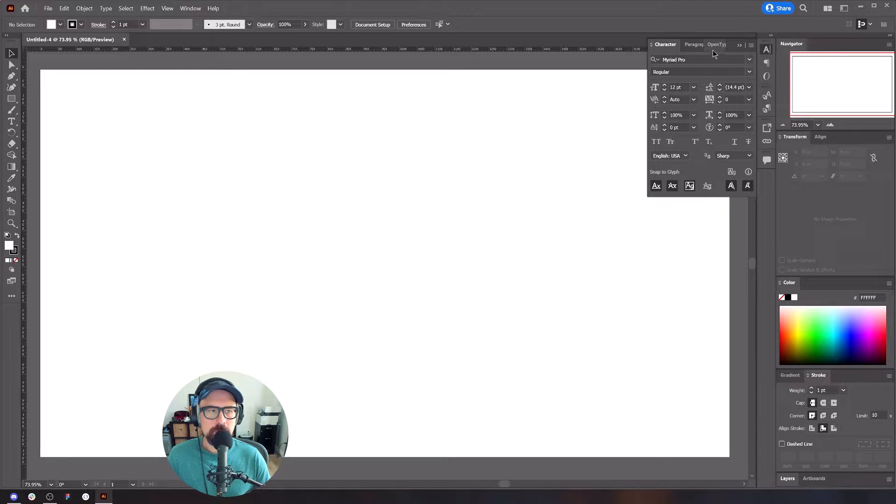
left_click_drag(731, 47, 463, 123)
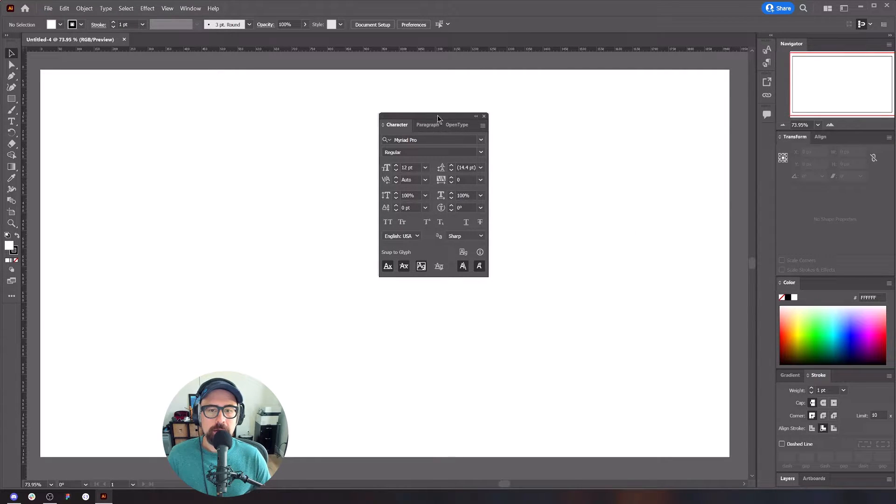
mouse_move(450, 121)
left_mouse_down()
mouse_move(693, 290)
mouse_move(695, 313)
left_mouse_up()
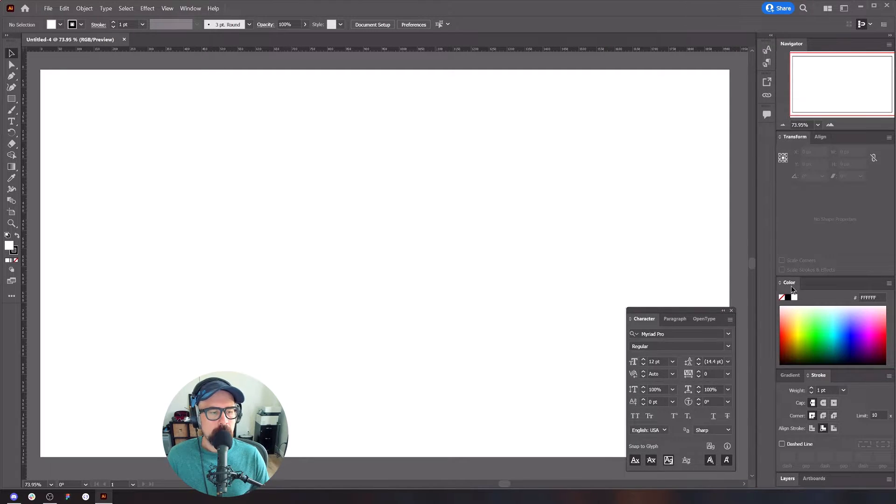
Step: Close the Character Styles and Paragraph Styles panels in the icon dock
left_click(767, 50)
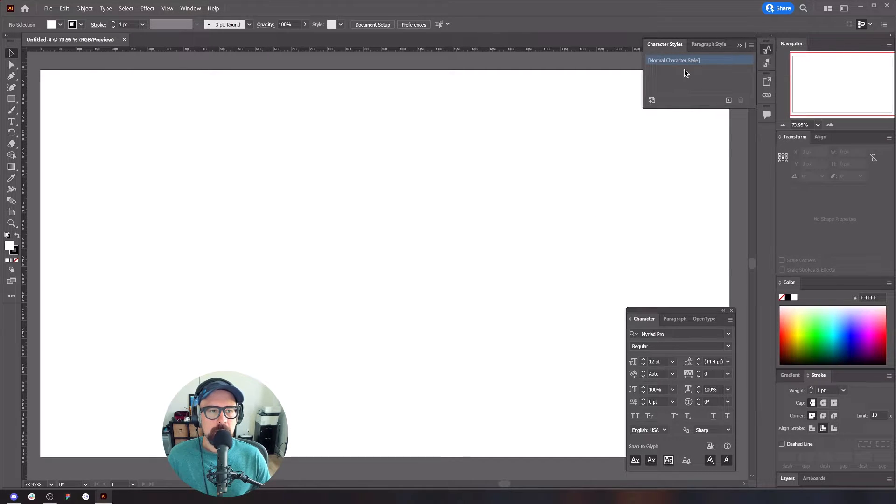
right_click(670, 46)
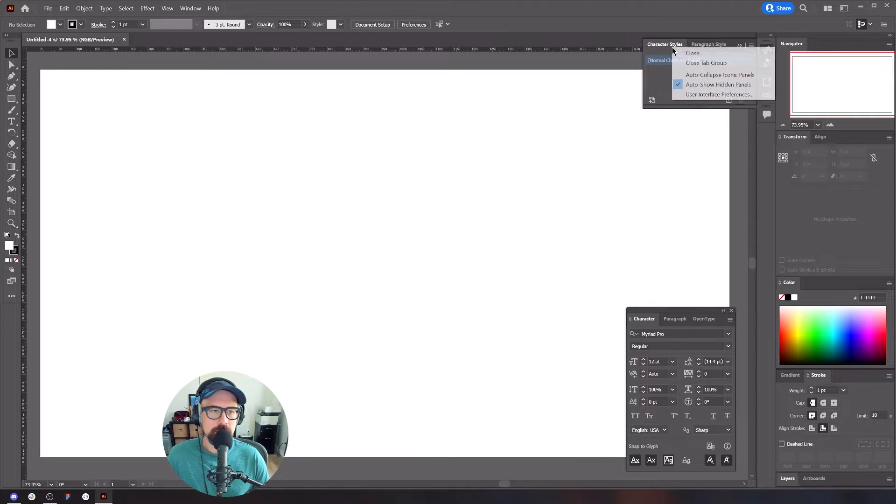
left_click(682, 50)
right_click(672, 46)
left_click(682, 50)
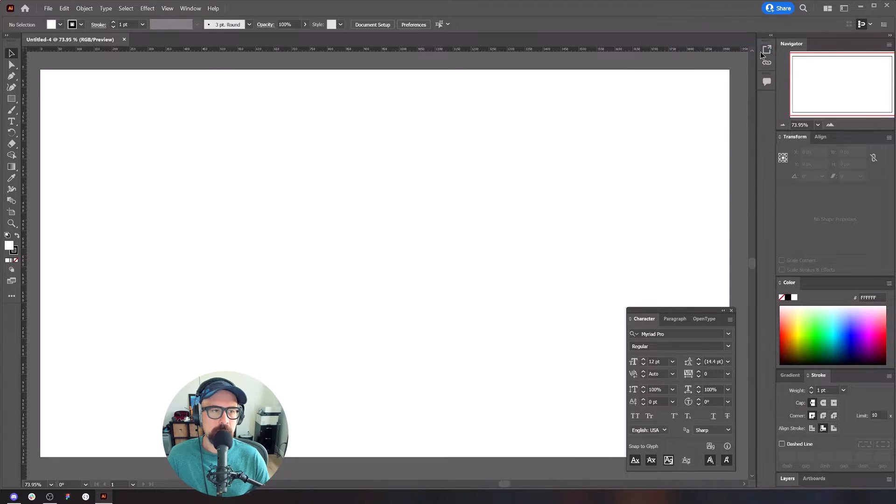
Step: Detach the Asset Export and Links panels from the icon dock and close Links
left_click(768, 50)
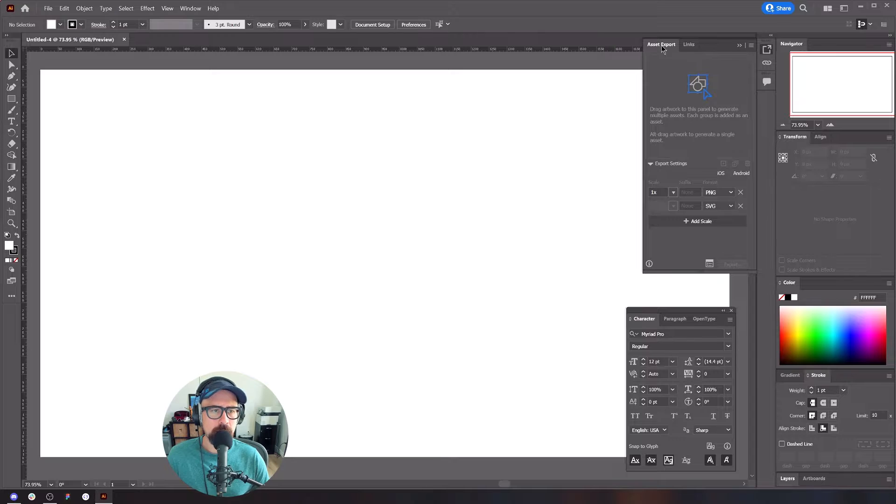
left_click_drag(662, 49, 420, 110)
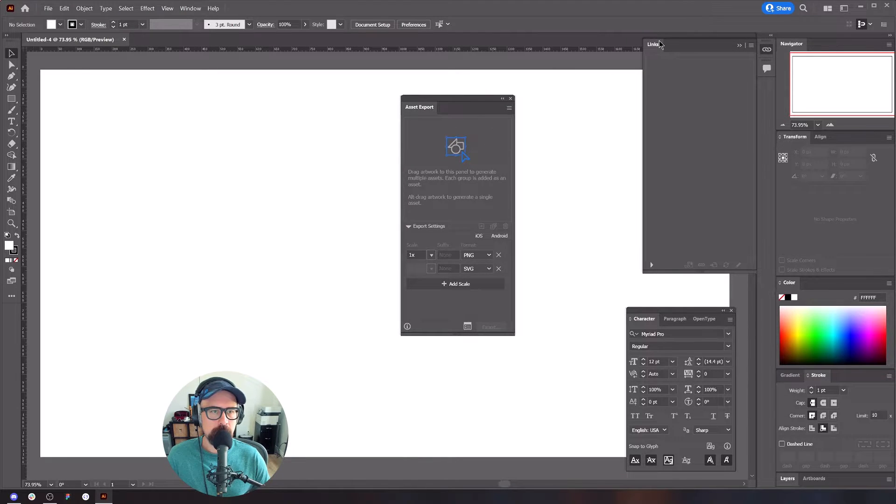
left_click_drag(660, 45, 574, 82)
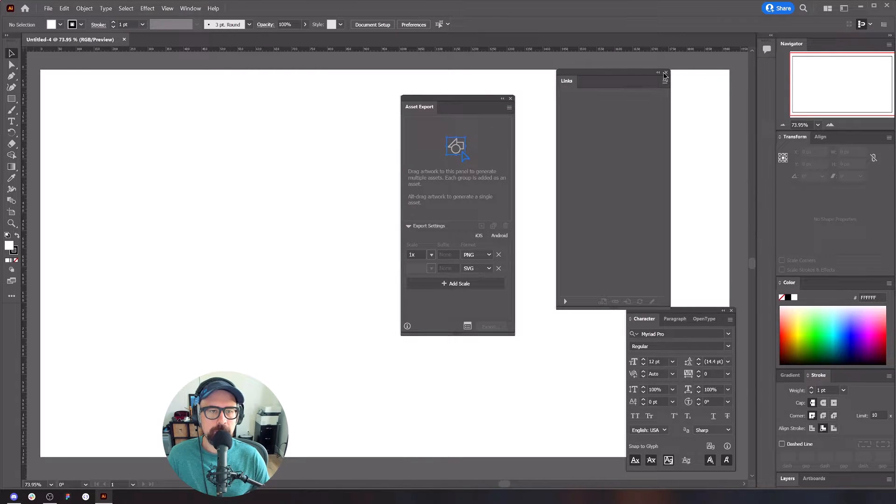
left_click_drag(630, 72, 110, 57)
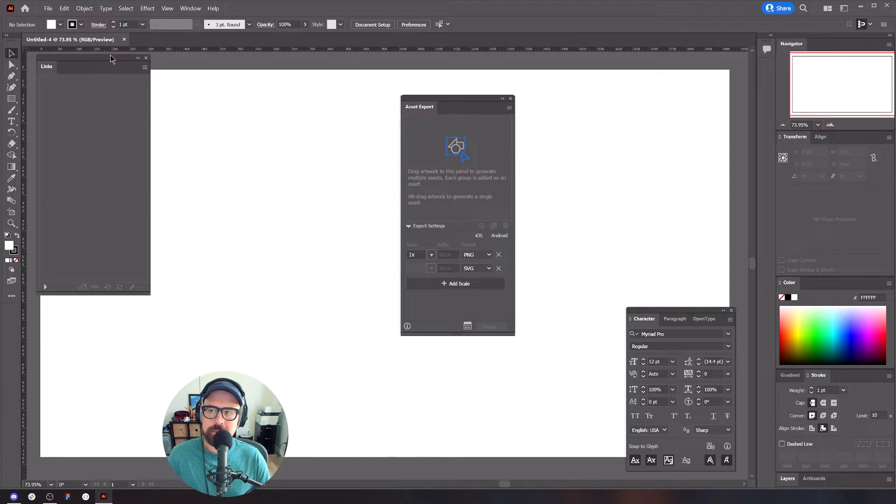
left_click(146, 59)
Step: Dock Asset Export in the group with Layers and Artboards, bring Layers to the front and make the Navigator shorter
left_click_drag(438, 100, 842, 478)
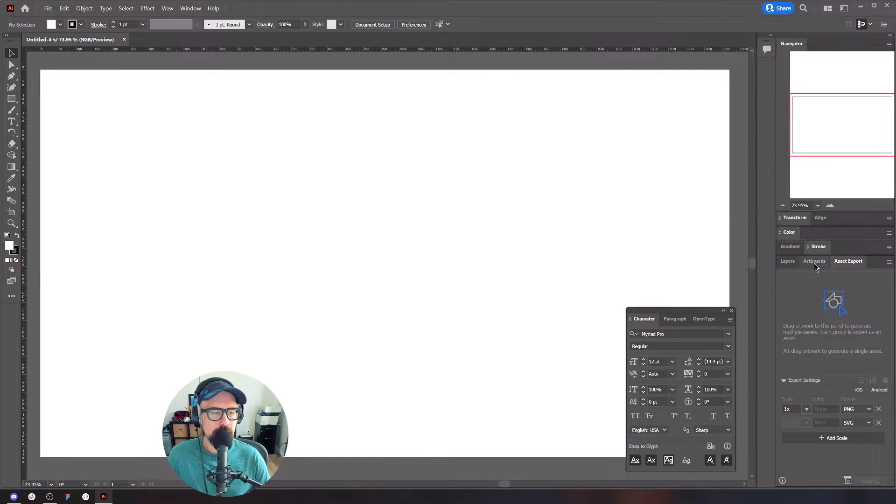
left_click(787, 261)
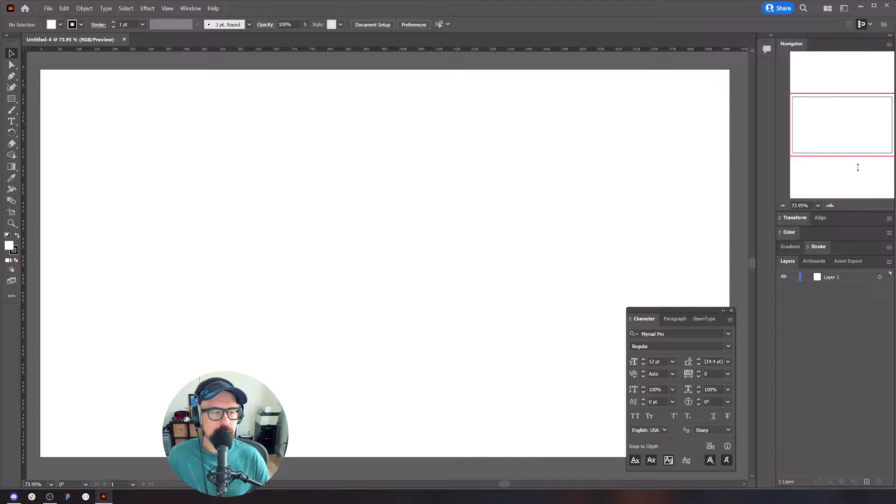
left_click_drag(857, 167, 857, 117)
Step: Detach Transform and Align from their docked group and float them separately over the left part of the artboard
left_click_drag(795, 123, 117, 314)
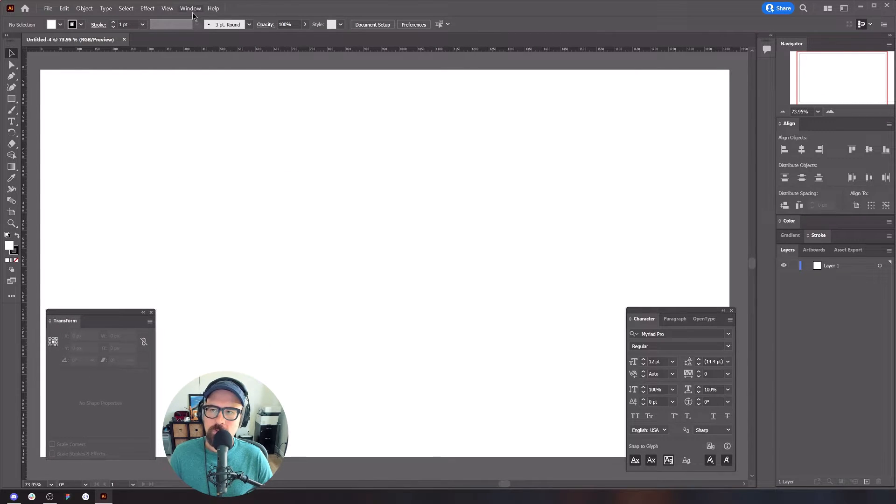
left_click(189, 10)
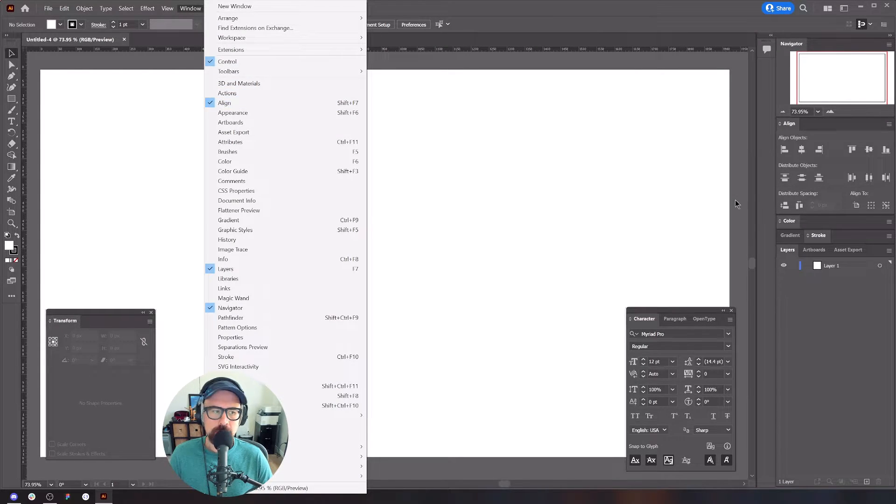
left_click_drag(788, 132, 90, 215)
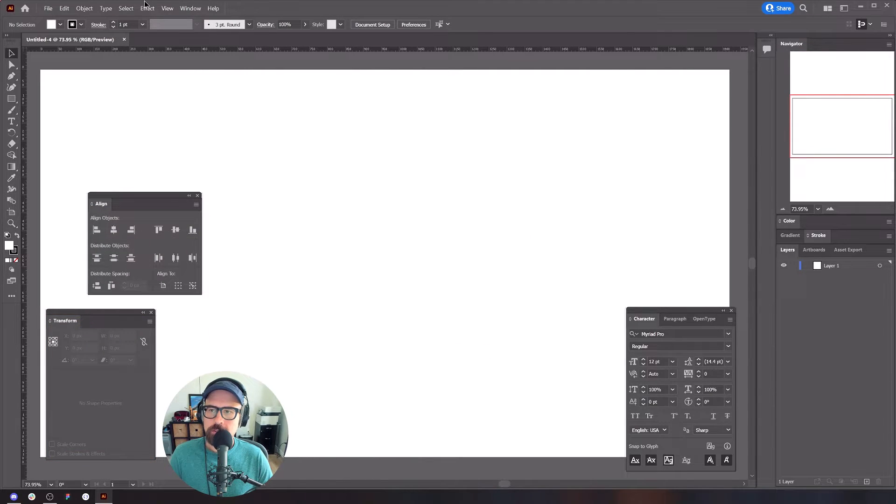
Step: Open the Pathfinder panel and close the Graphic Styles panel grouped with it
left_click(191, 9)
left_click(285, 318)
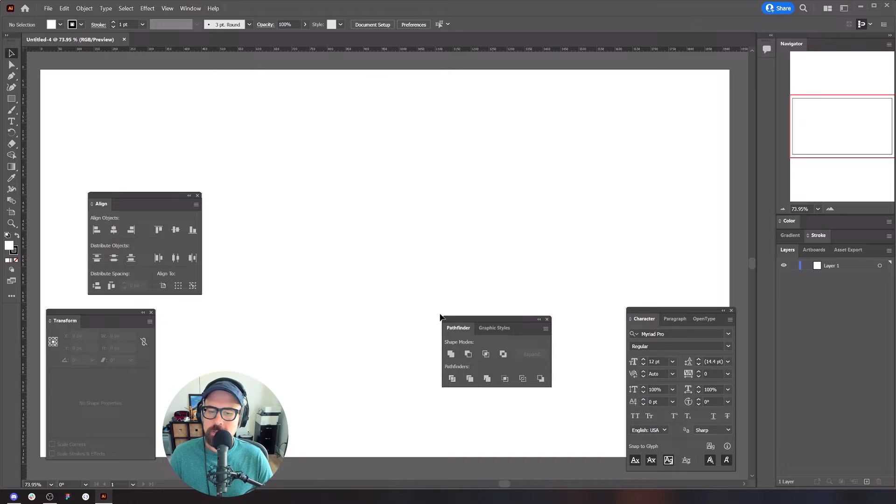
left_click(496, 332)
right_click(489, 329)
left_click(504, 336)
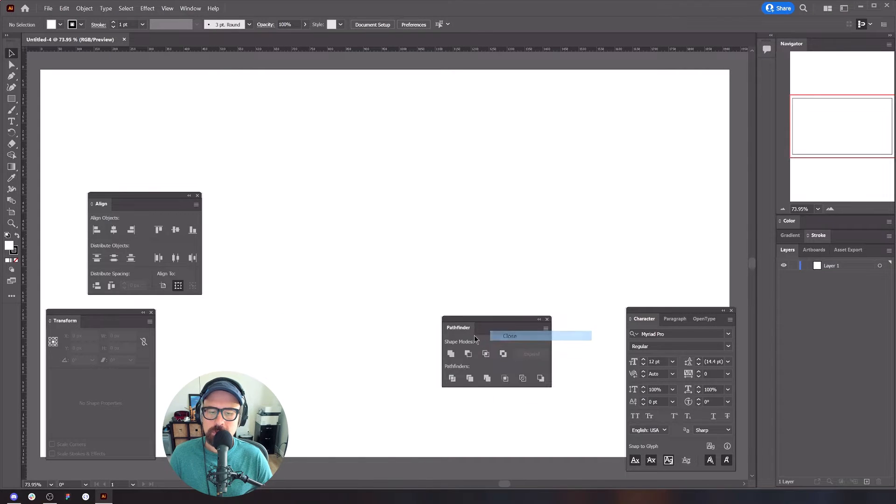
Step: Stack Pathfinder above Align and Transform below it as one floating column along the artboard's left edge
left_click_drag(474, 330, 235, 186)
left_click_drag(205, 158, 122, 194)
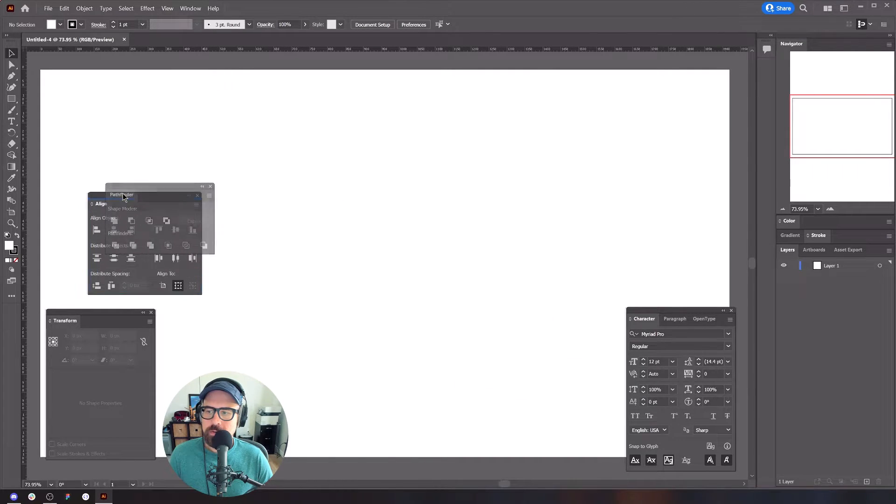
left_click_drag(68, 322, 138, 356)
left_click_drag(159, 196, 116, 149)
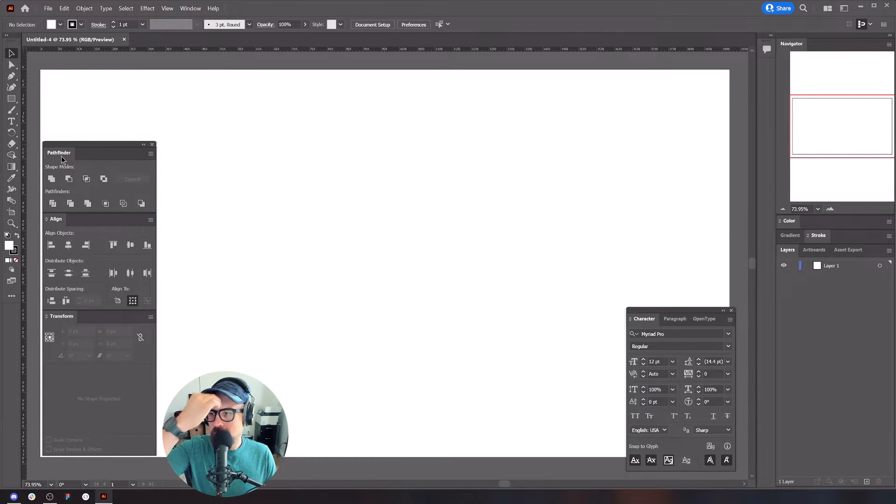
left_click(151, 153)
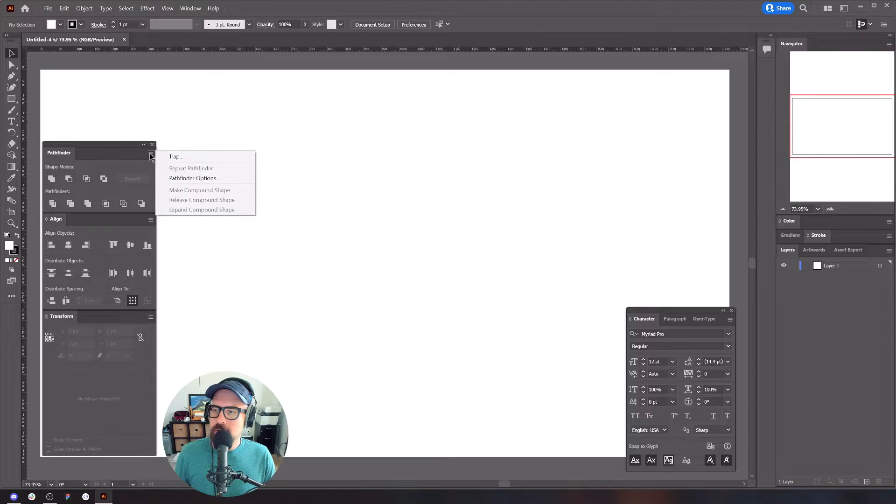
left_click(151, 221)
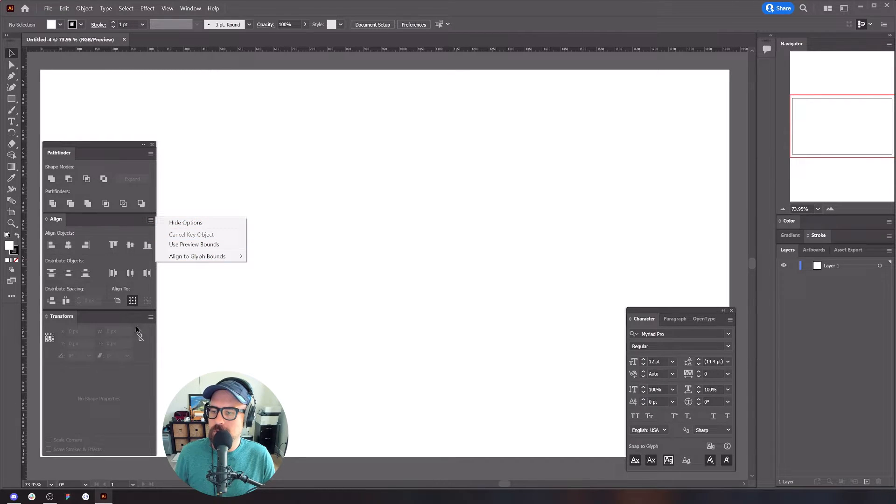
left_click(109, 346)
left_click(151, 317)
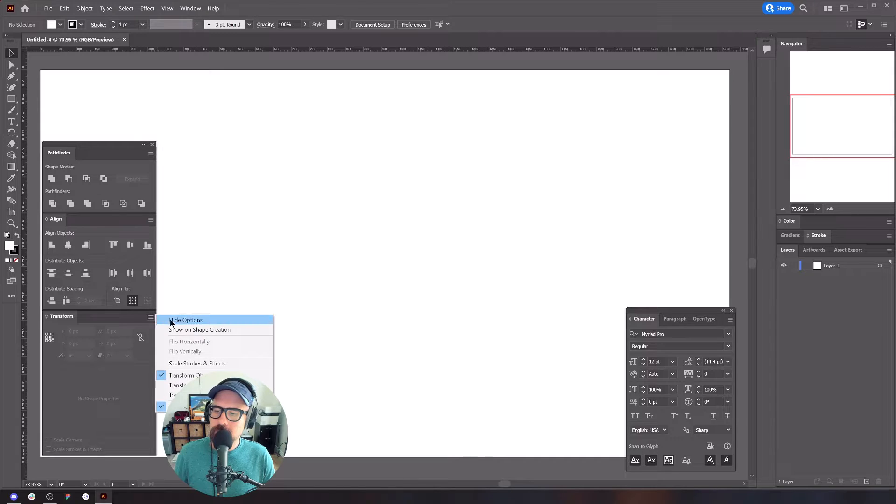
left_click(376, 274)
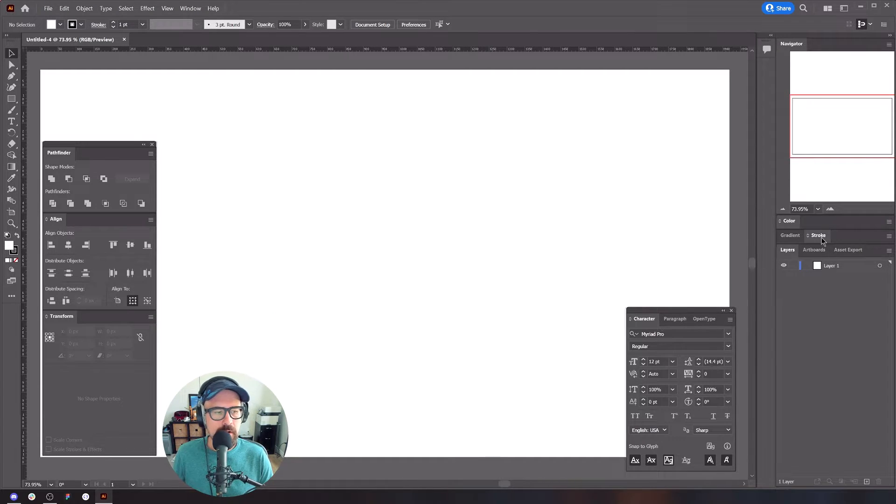
Step: Open the Properties panel, dock it between the Stroke and Layers groups, and expand the Stroke panel
left_click(191, 8)
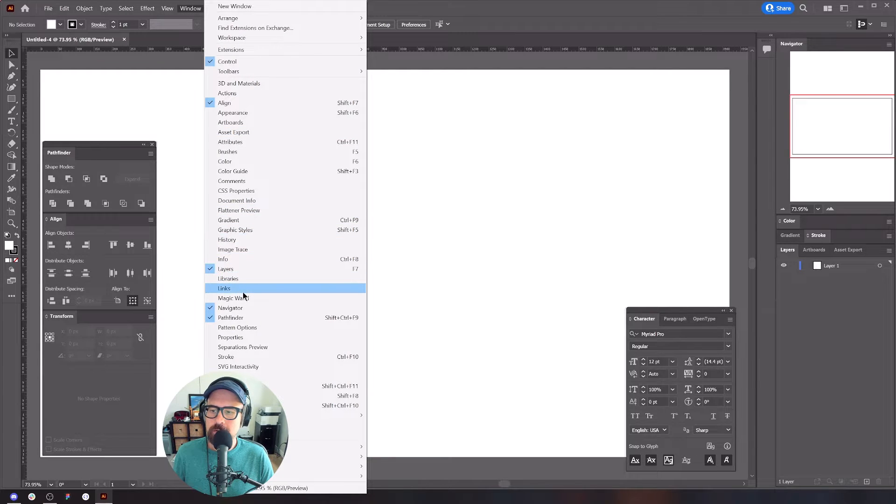
left_click(230, 337)
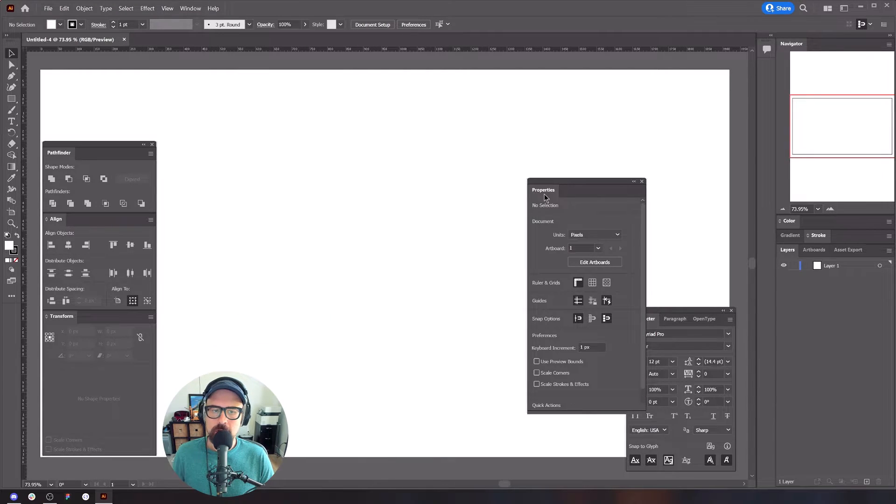
mouse_move(560, 191)
left_mouse_down()
mouse_move(821, 232)
mouse_move(804, 242)
left_mouse_up()
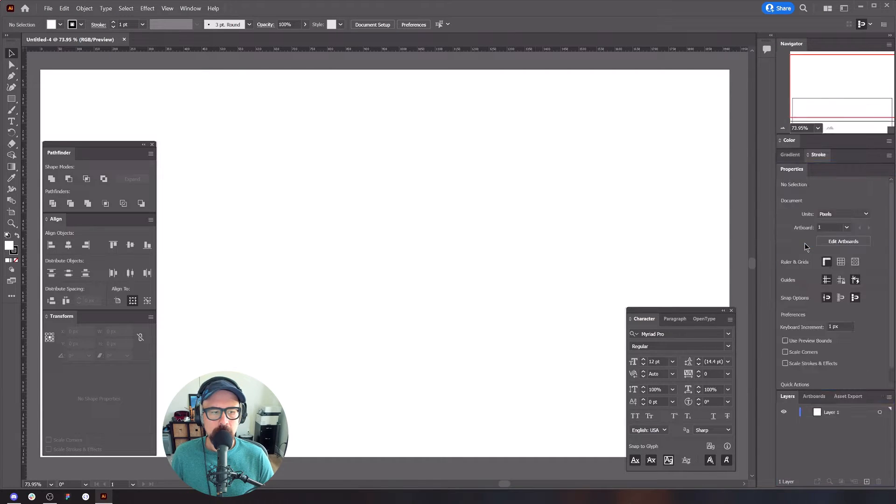
left_click(818, 155)
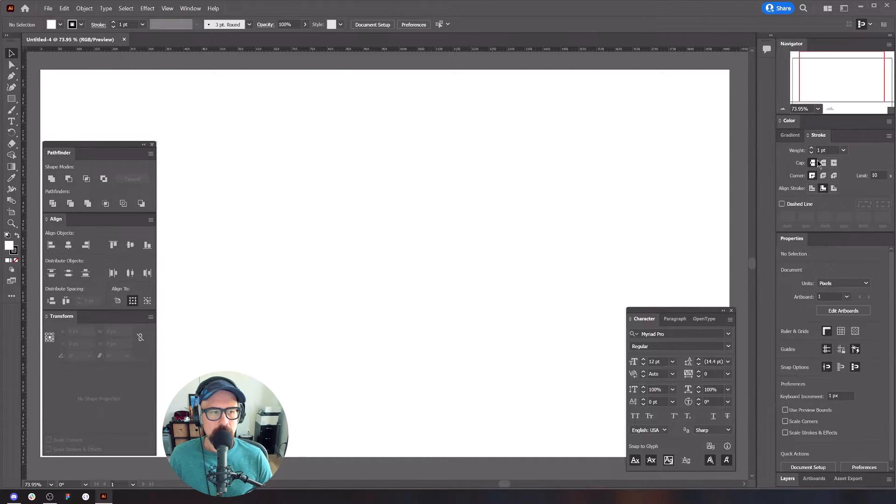
left_click(844, 151)
left_click(490, 219)
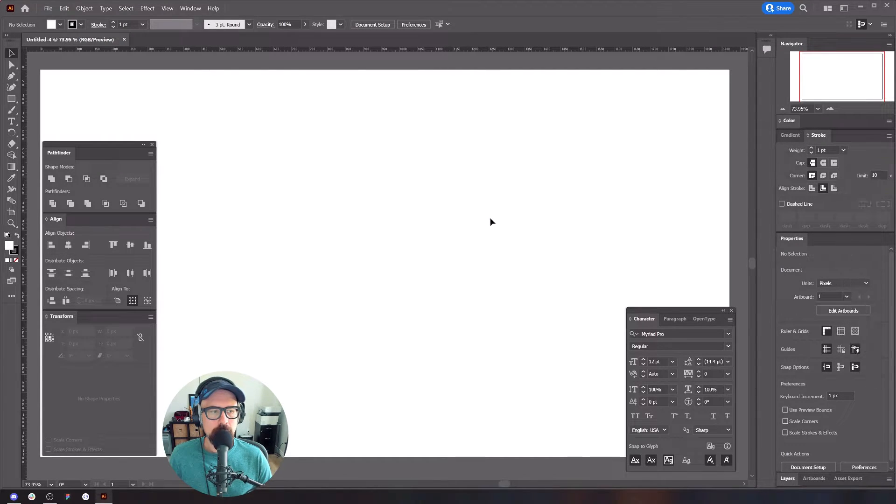
key("ctrl+r")
key("ctrl+r")
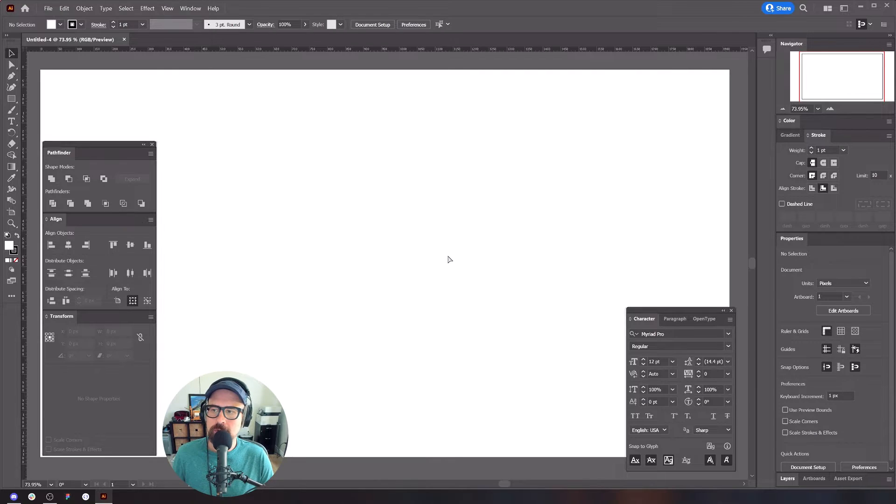
right_click(234, 46)
right_click(223, 49)
left_click(194, 69)
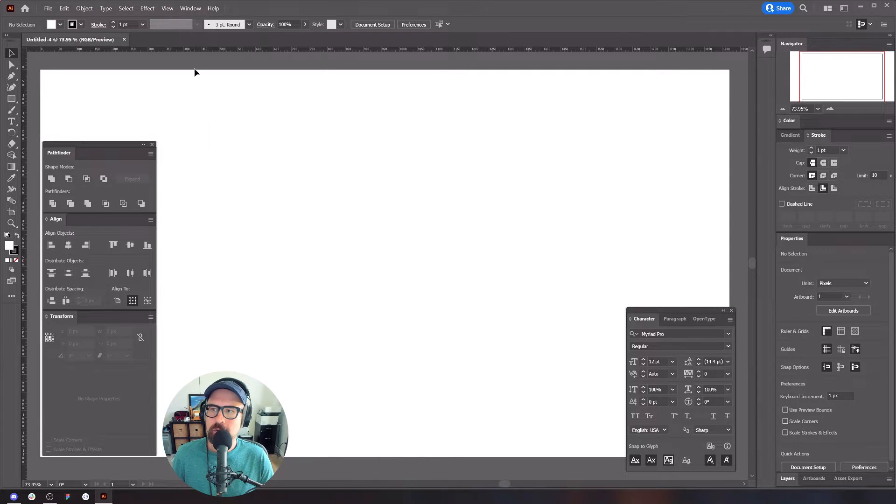
Step: Close the current document and create a new 1920 x 1080 px Web document in RGB Color
key("ctrl+w")
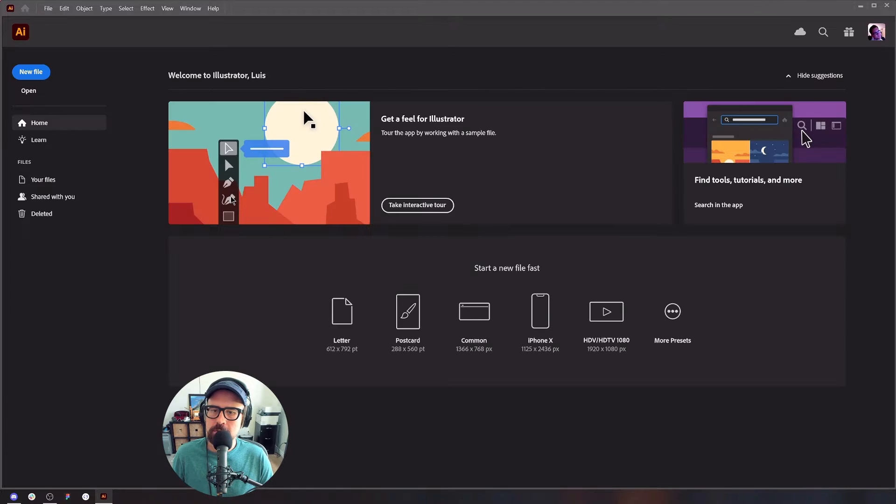
key("ctrl+n")
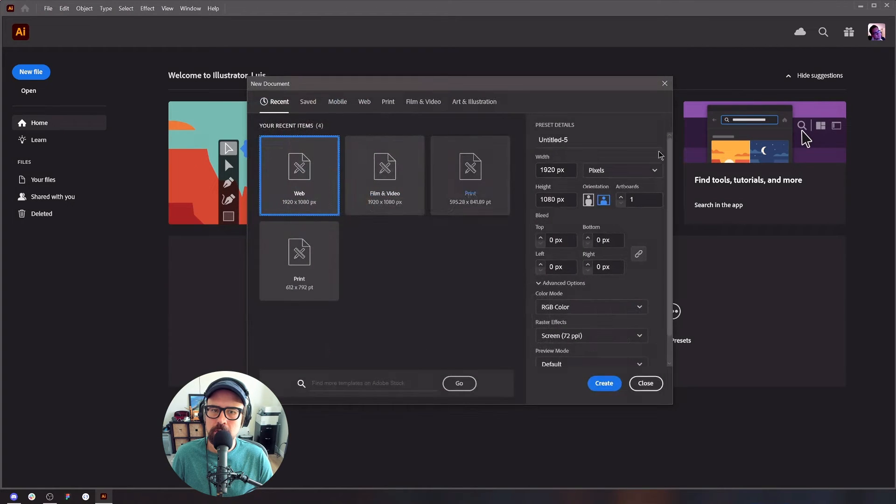
left_click(608, 383)
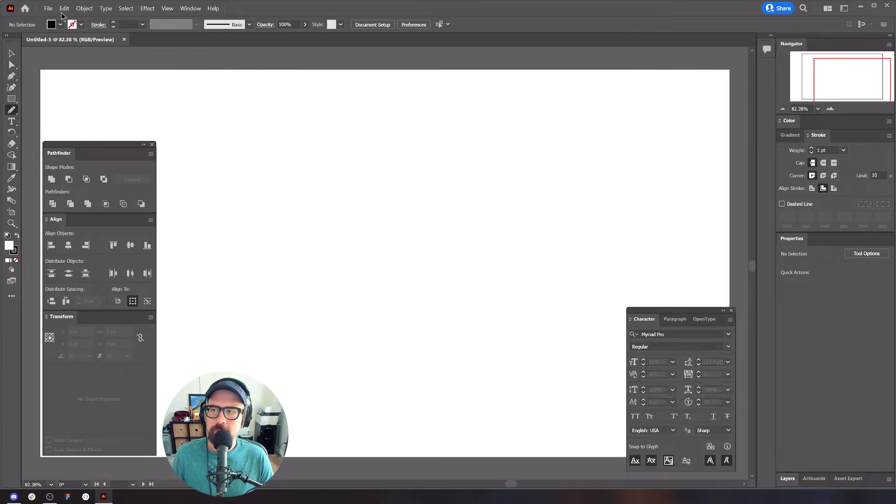
Step: Enable Scale Strokes & Effects in the General preferences
left_click(64, 9)
mouse_move(153, 283)
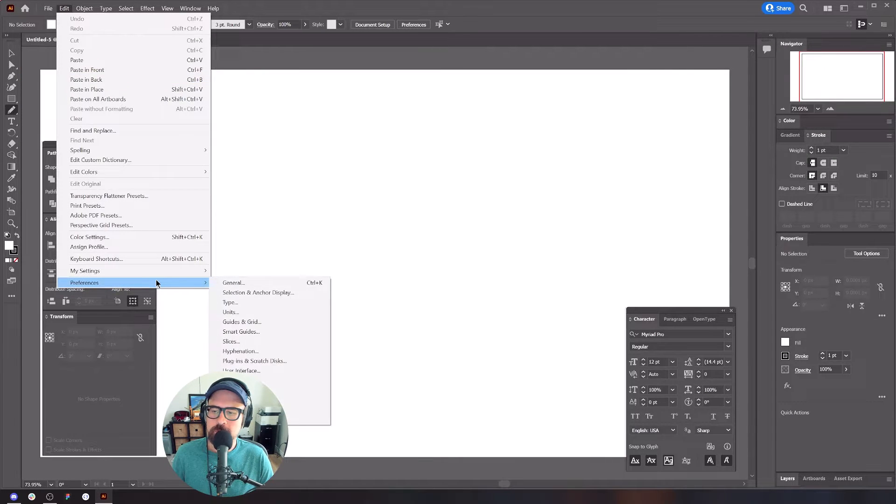
left_click(279, 285)
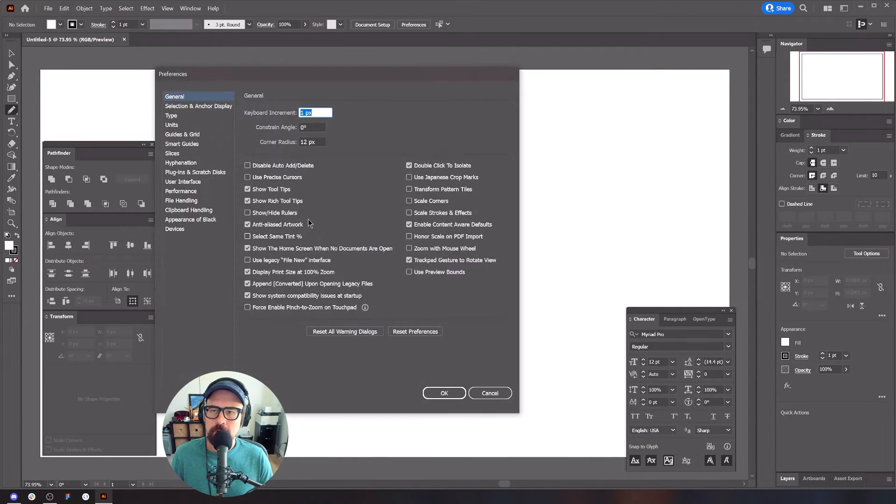
left_click_drag(273, 70, 308, 77)
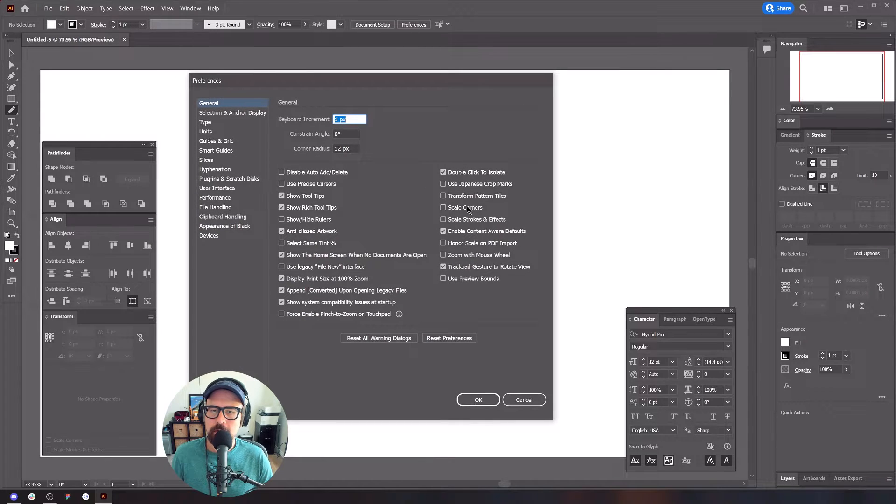
left_click(475, 221)
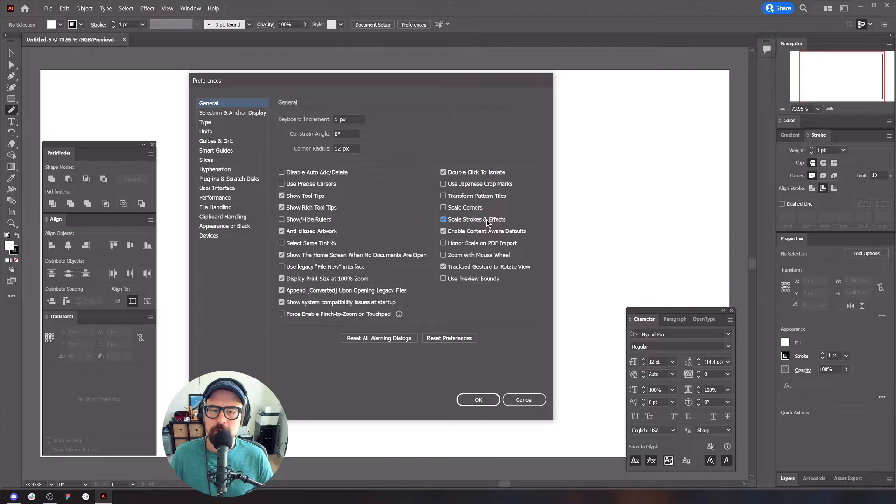
Step: Set both the Stroke and Type units to Pixels in the Units preferences
left_click(241, 113)
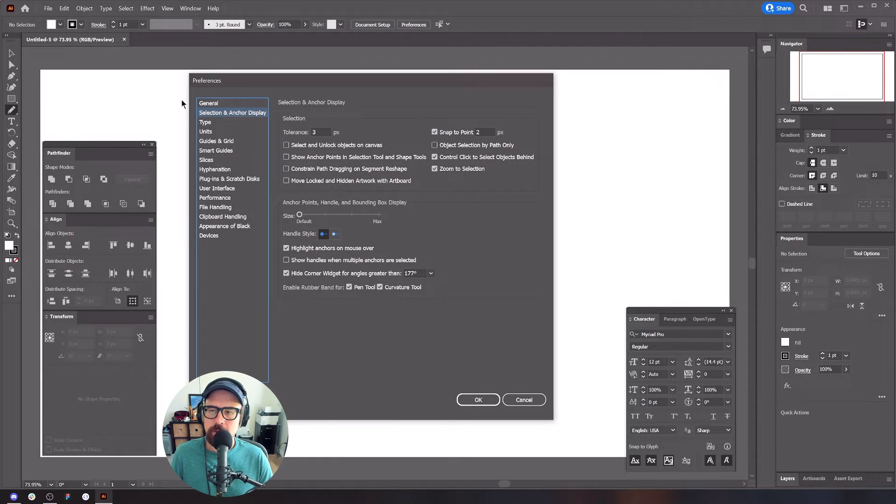
left_click(206, 123)
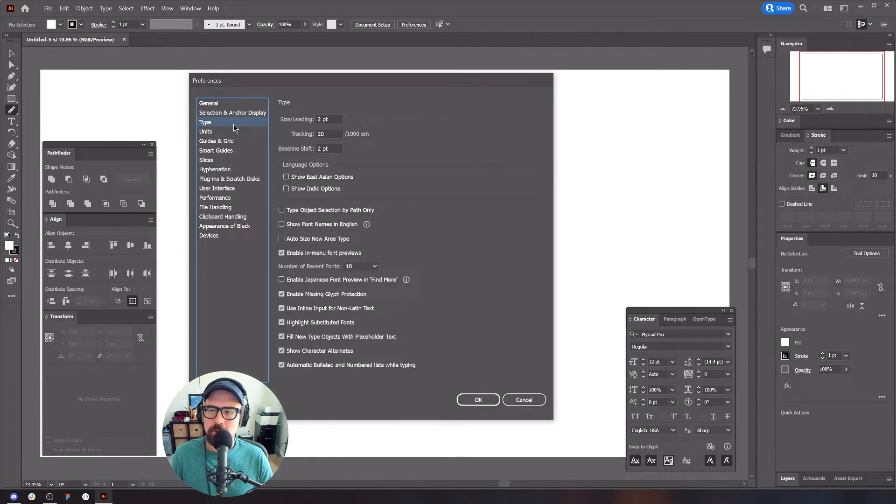
left_click(233, 133)
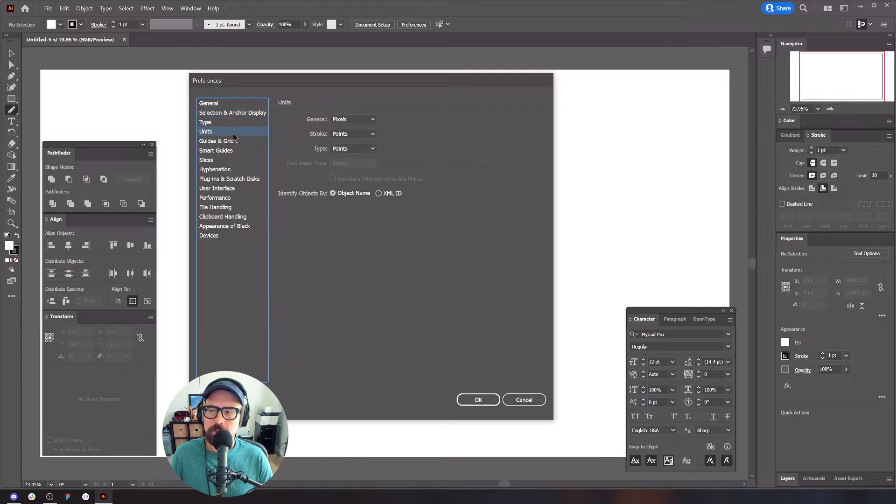
left_click(367, 136)
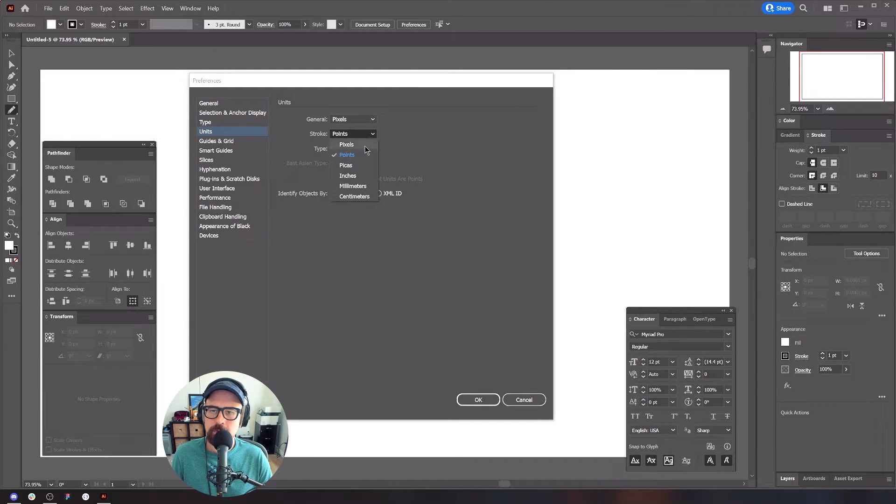
left_click(346, 145)
left_click(354, 148)
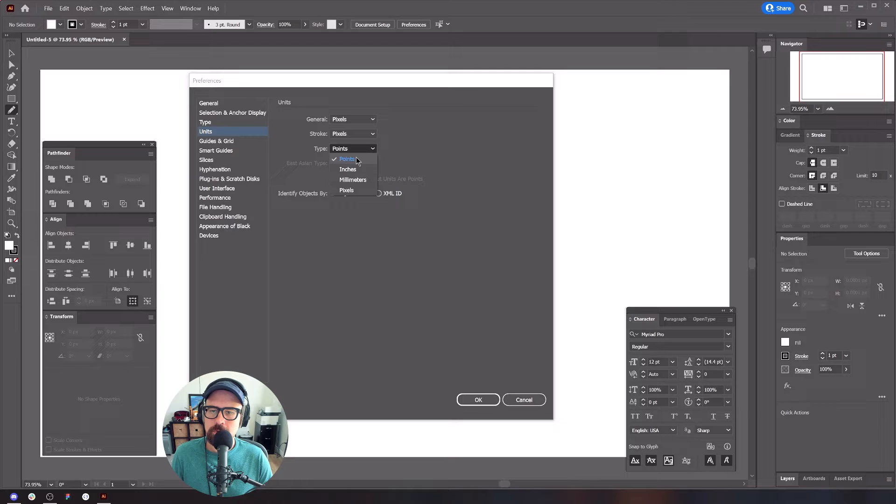
left_click(358, 193)
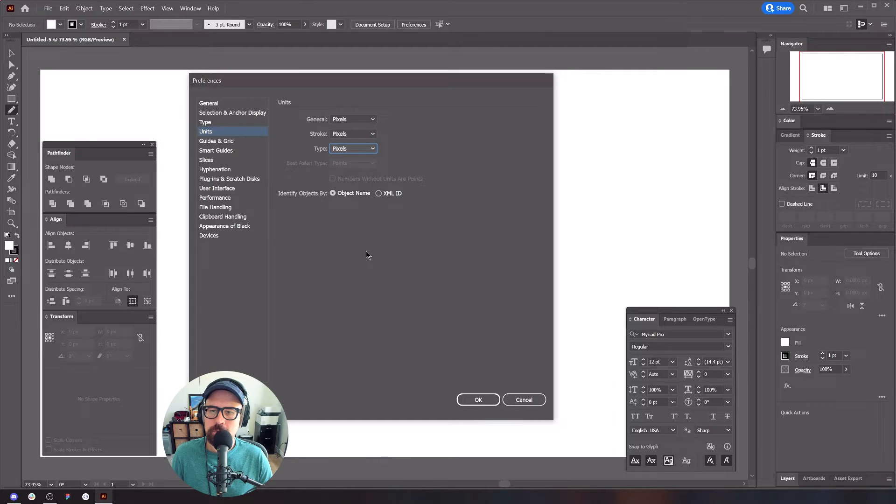
Step: Set the primary scratch disk to D:\ and the secondary scratch disk to E:\ in the preferences
left_click(233, 142)
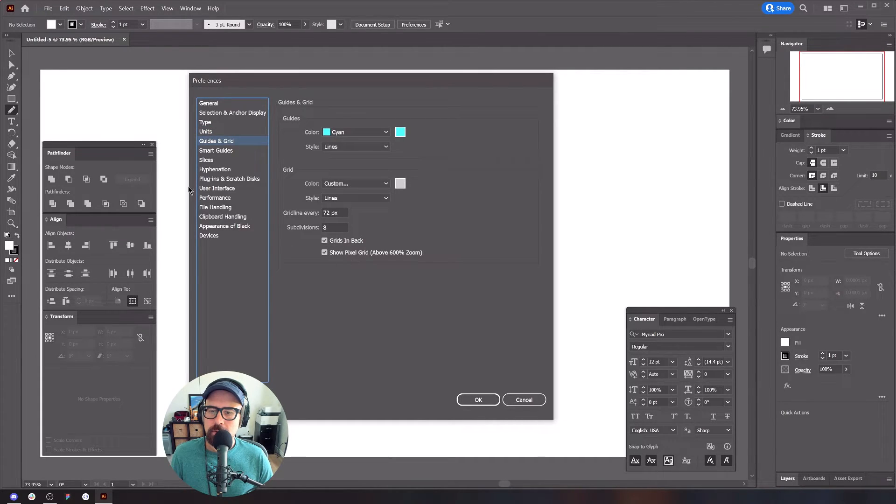
left_click(208, 152)
left_click(232, 161)
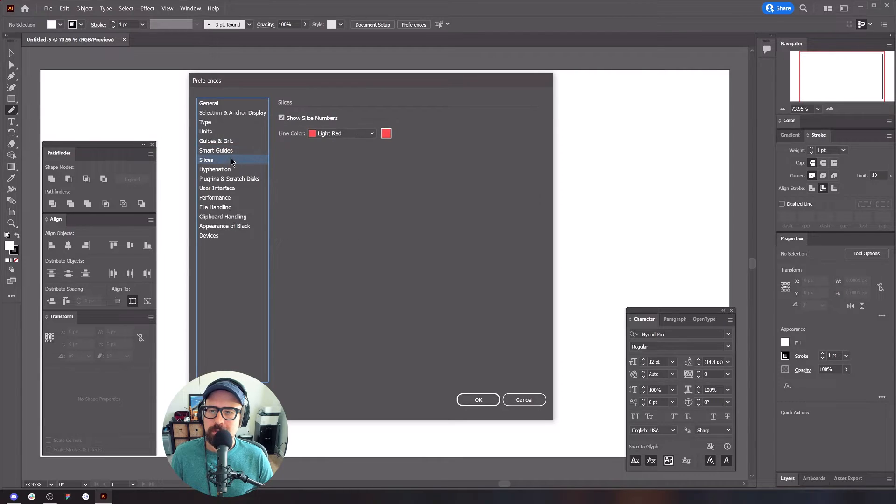
left_click(234, 171)
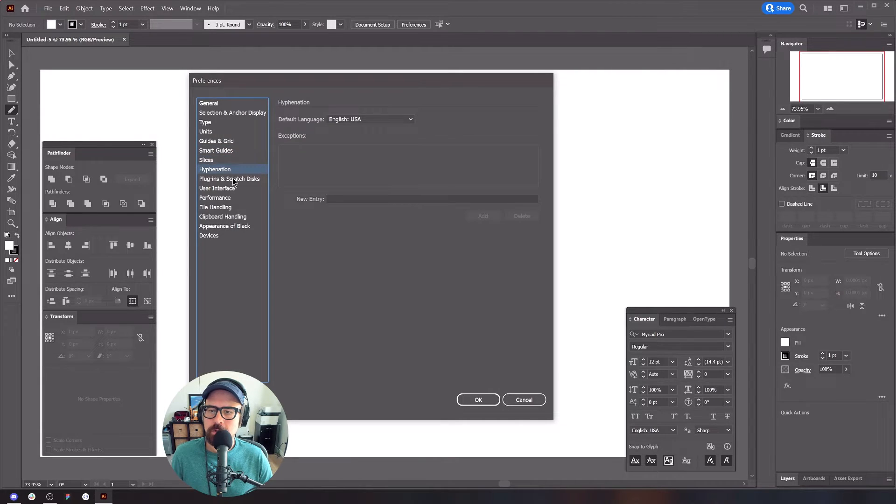
left_click(234, 181)
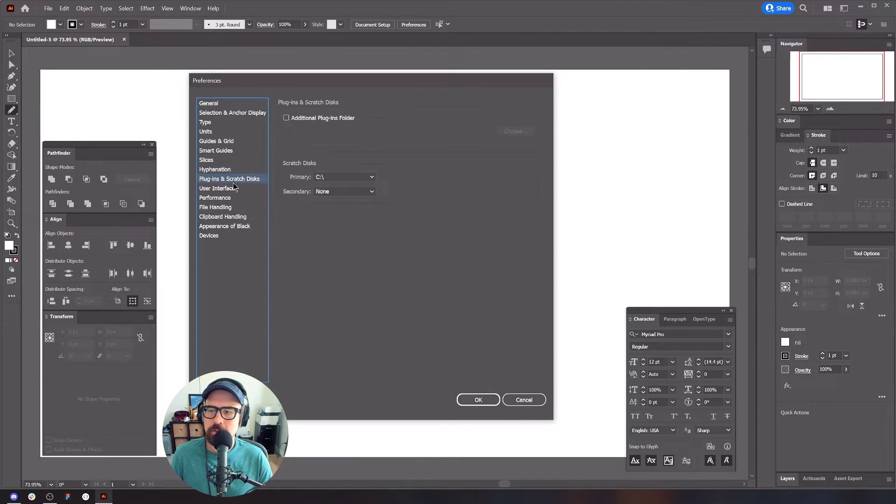
left_click(350, 179)
left_click(349, 213)
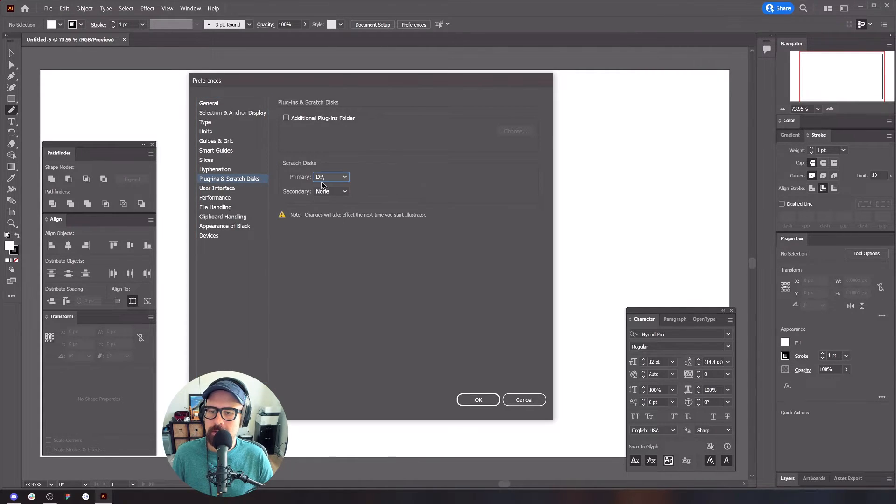
left_click(330, 191)
left_click(330, 237)
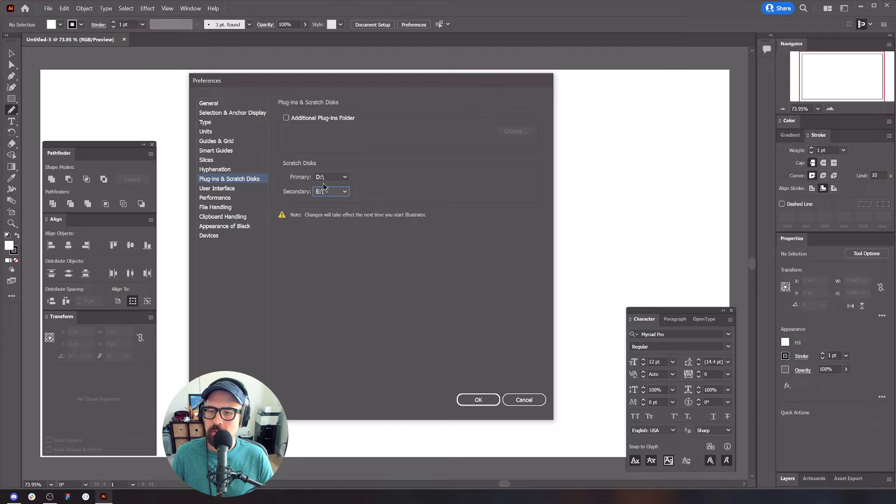
Step: Set the user interface brightness to the darkest option, look through the remaining preference categories and apply the preferences
left_click(232, 189)
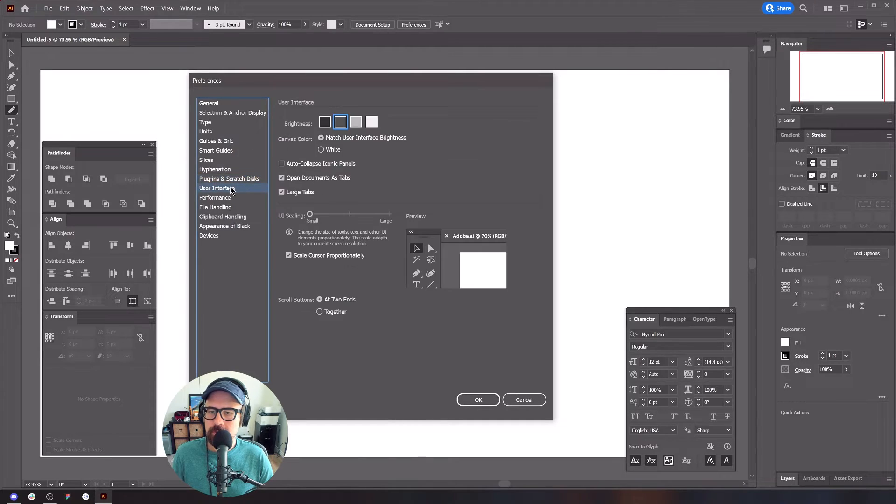
left_click(325, 124)
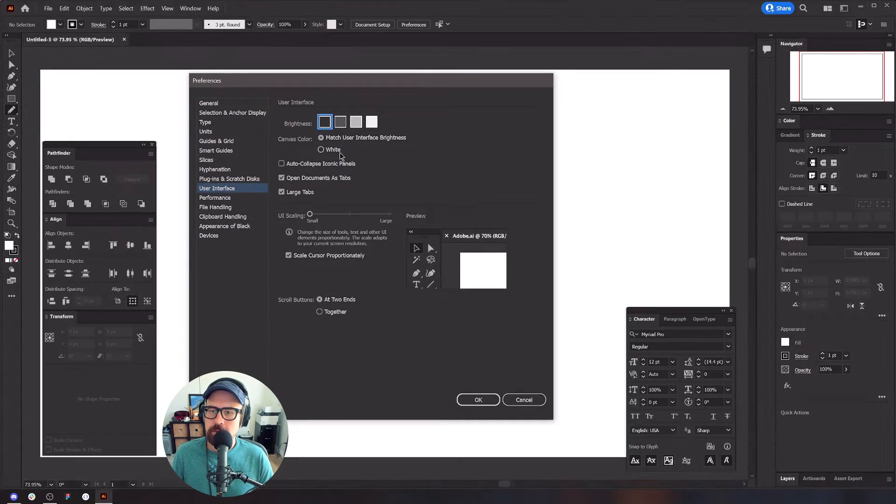
left_click(218, 198)
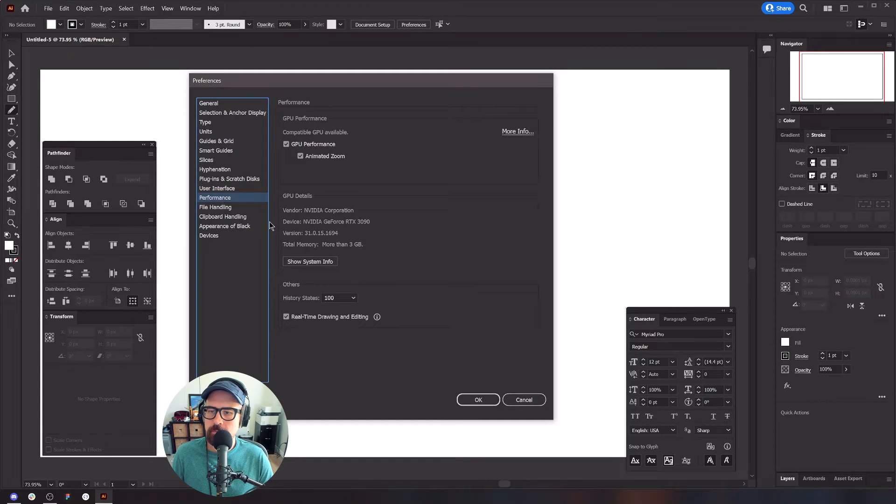
left_click(234, 209)
left_click(234, 217)
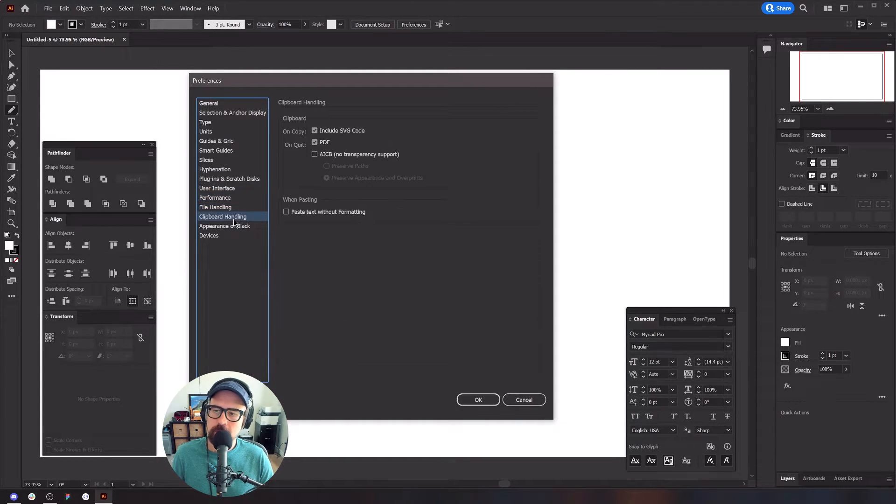
left_click(231, 226)
left_click(224, 234)
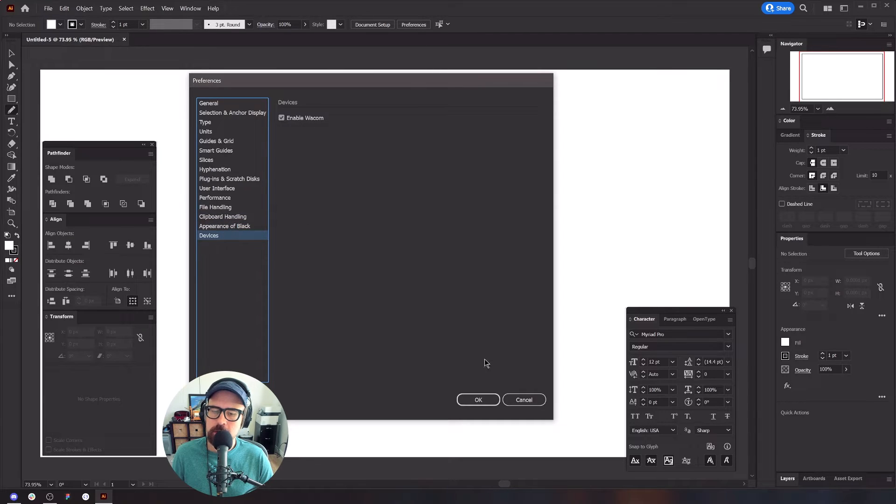
left_click(246, 103)
left_click(476, 399)
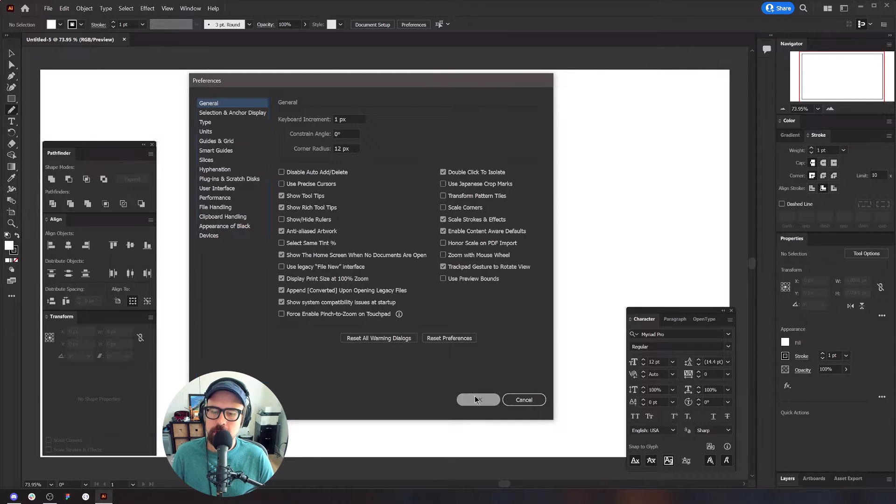
Step: Draw a diagonal freehand test stroke about 205 x 416 px on the artboard and clear it away
left_click_drag(481, 147, 408, 296)
key("v")
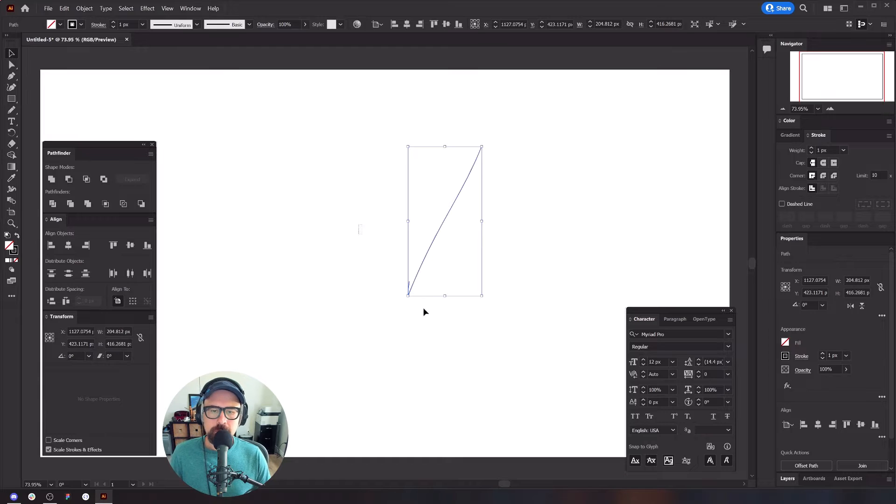
left_click(599, 407)
Step: Set the keyboard increment to 1 px in the General preferences and apply it
key("ctrl+k")
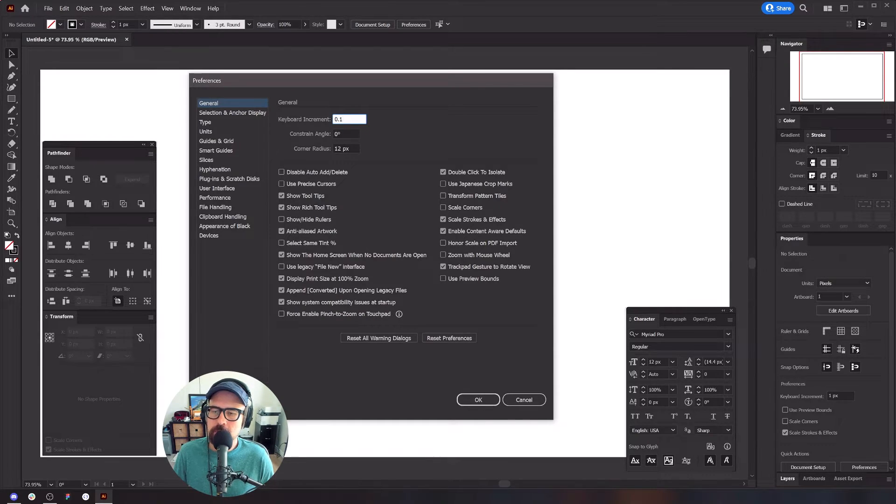
type("1")
key("Return")
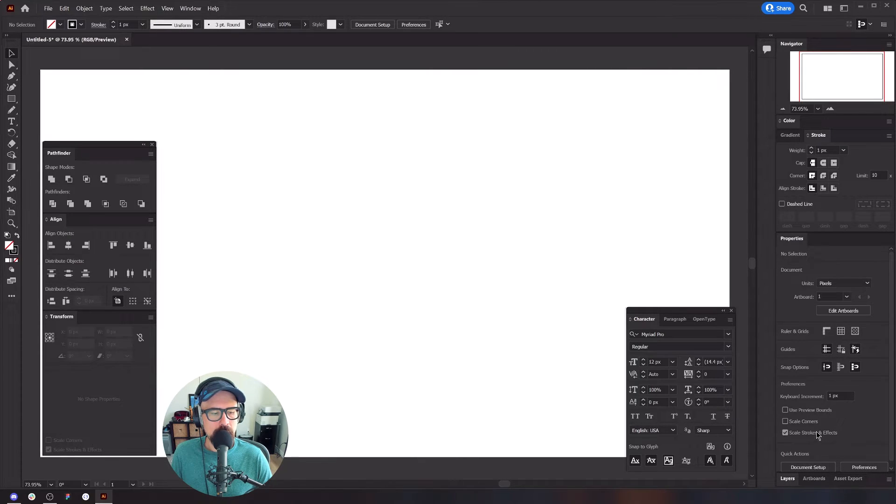
Step: Collapse the Stroke panel, and open the Transparency panel and dock it between Properties and Layers
scroll(840, 420, "down", 1)
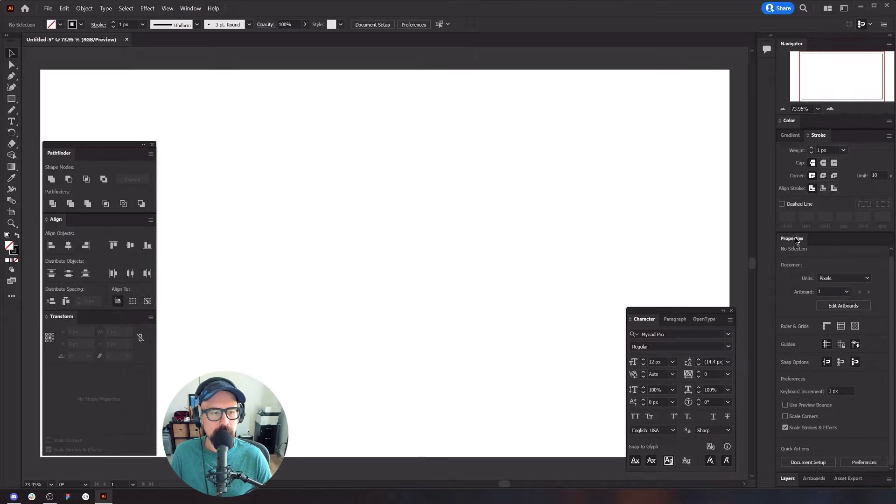
left_click(808, 136)
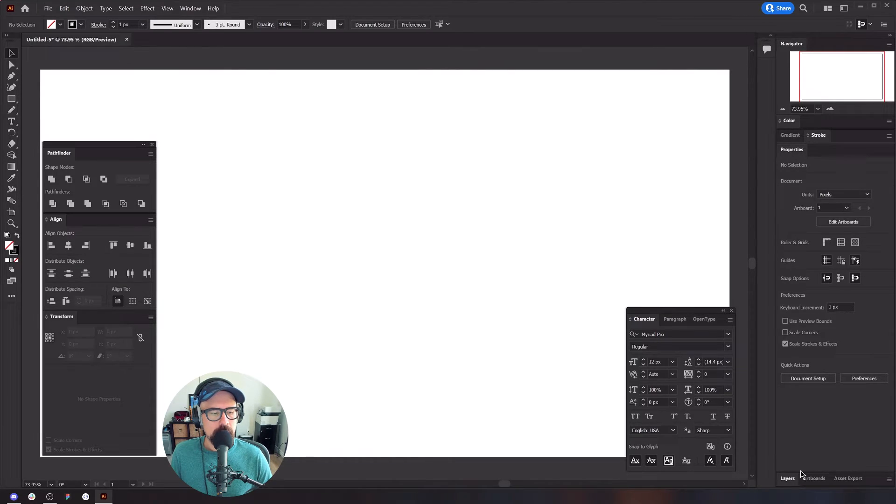
left_click(191, 8)
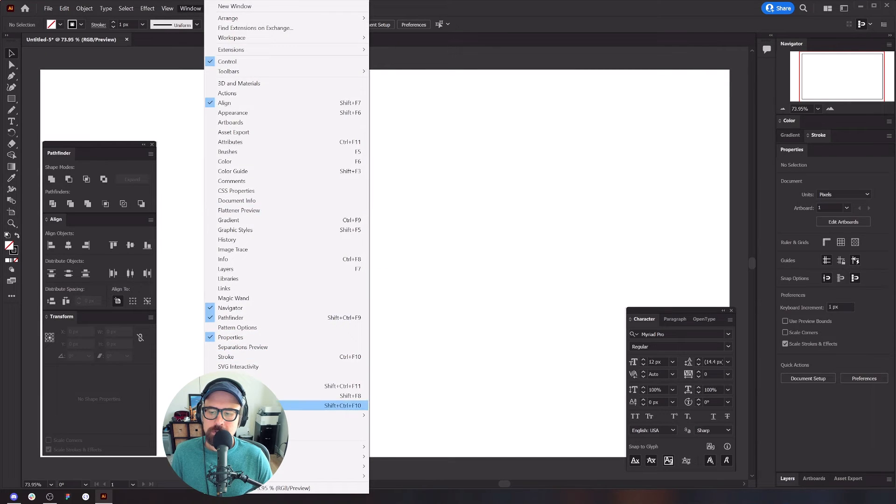
left_click(322, 405)
left_click_drag(438, 364, 828, 468)
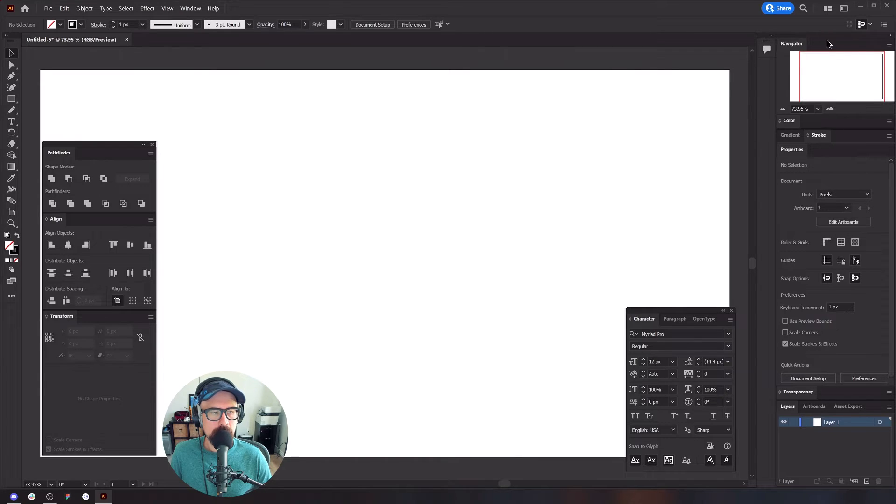
Step: Open the docked Comments panel and close it to remove it from the workspace
left_click(768, 49)
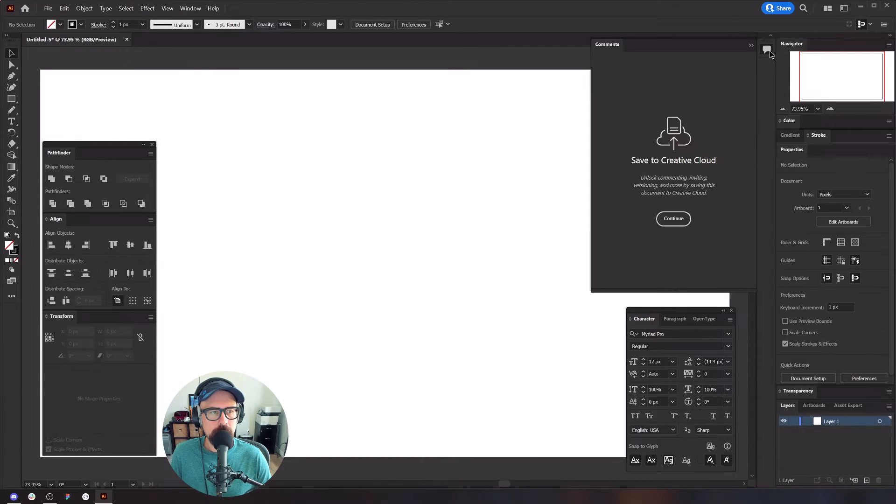
right_click(610, 45)
left_click(623, 54)
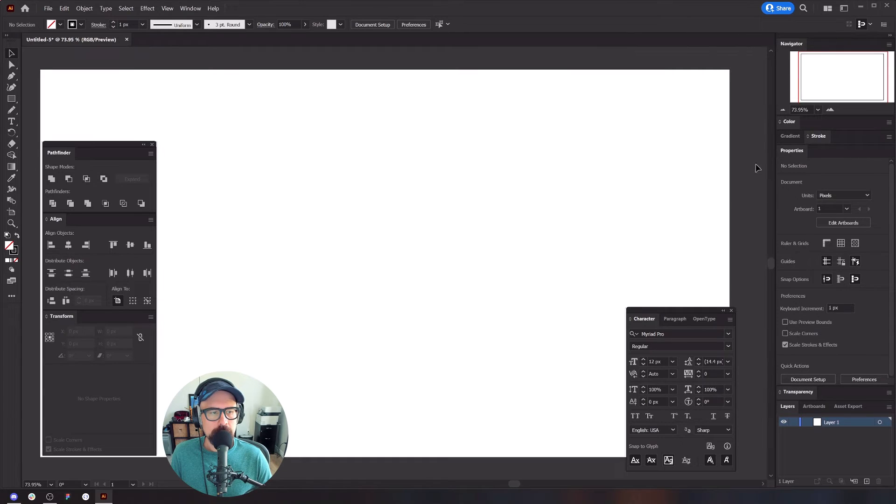
Step: Show the document rulers and check the Smart Guides setting
left_click_drag(419, 162, 475, 283)
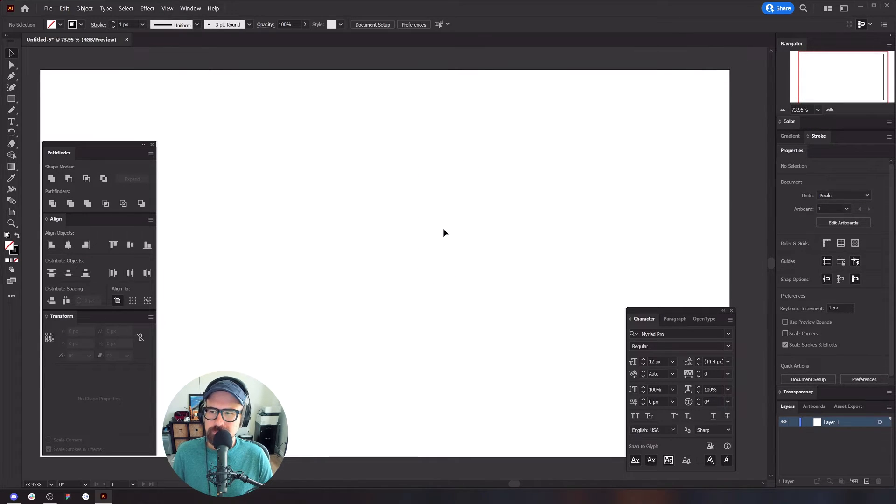
key("ctrl+r")
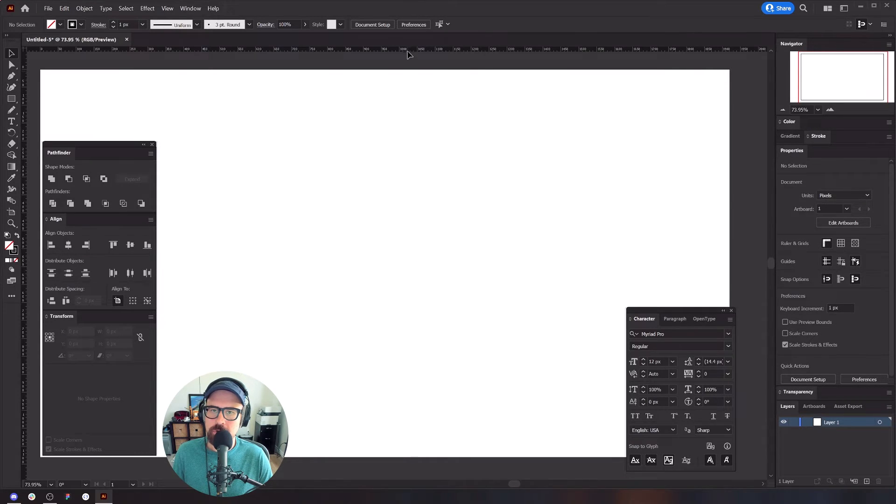
left_click(167, 8)
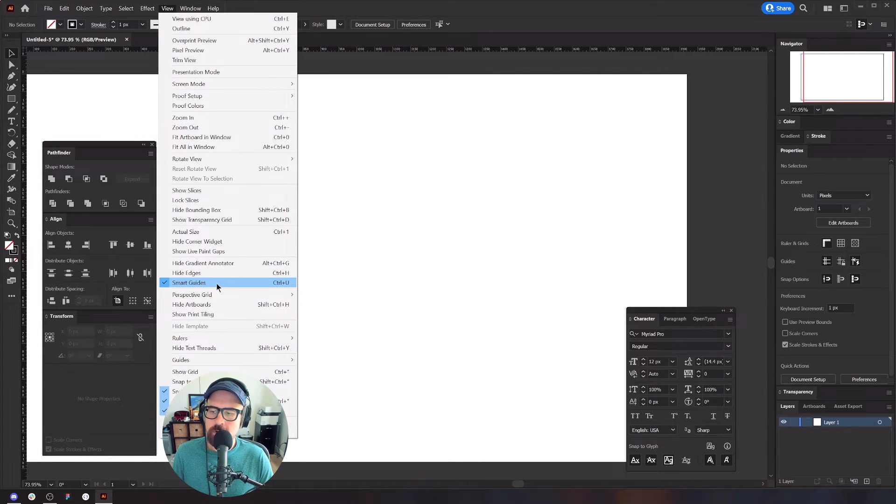
left_click(457, 312)
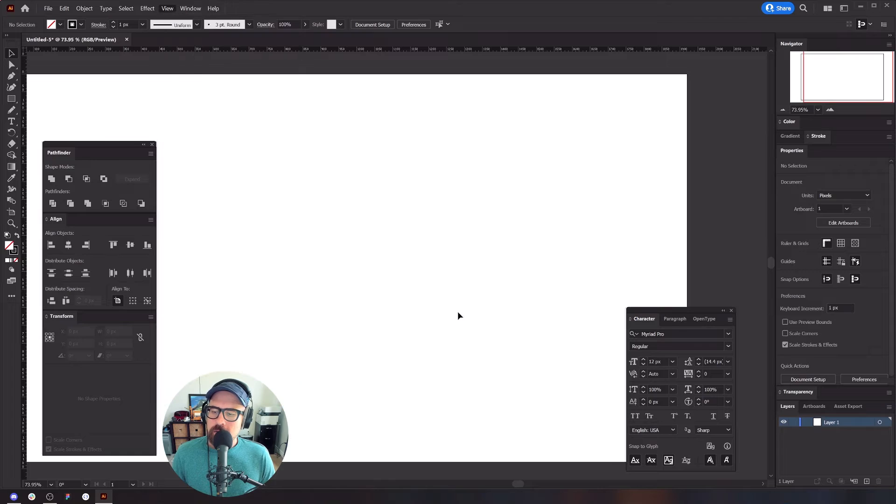
Step: Expand the Color panel and draw a rectangle about 843 x 484 px in the middle of the artboard
left_click(789, 121)
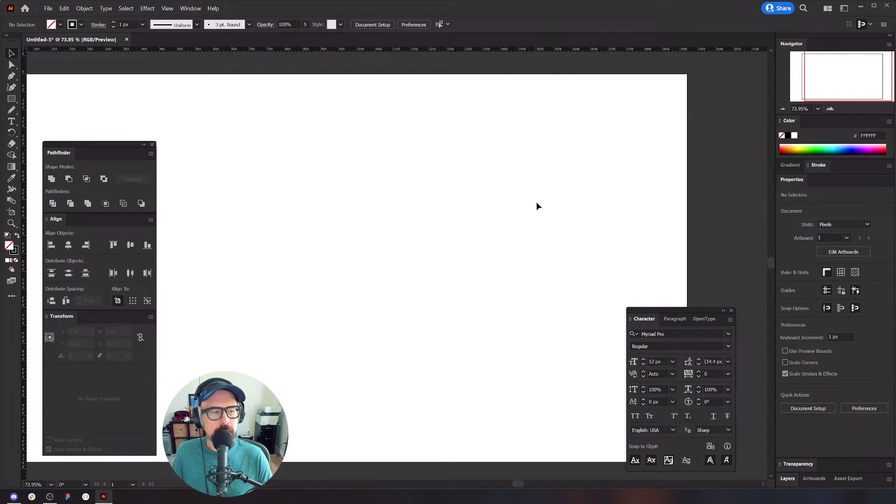
key("m")
left_click_drag(287, 180, 591, 354)
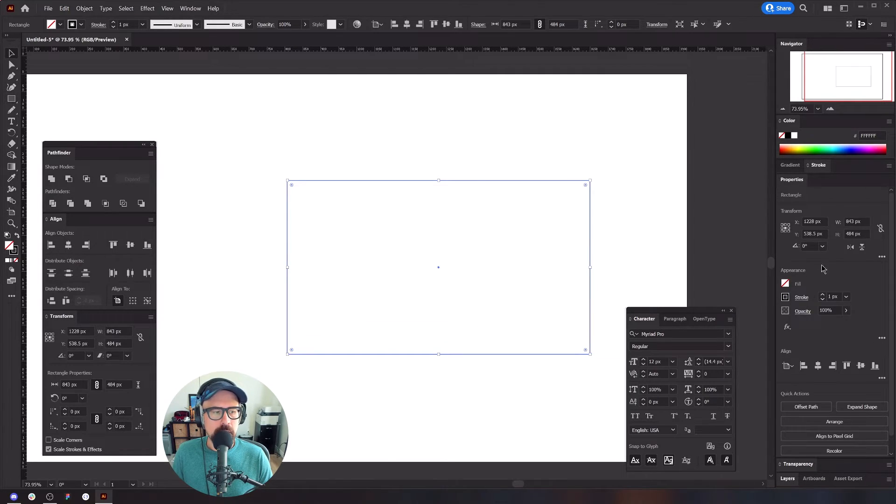
Step: Close the docked Stroke panel and group the Gradient panel with the Color panel
right_click(824, 163)
left_click(841, 168)
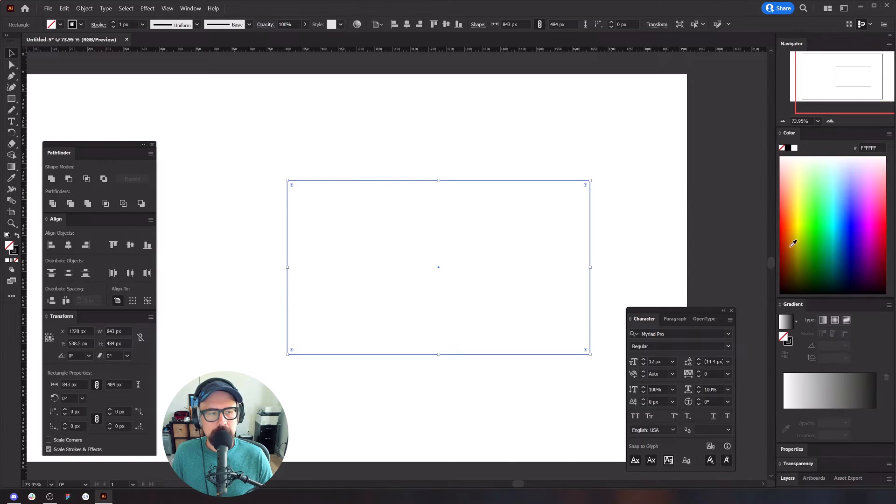
left_click_drag(793, 303, 830, 134)
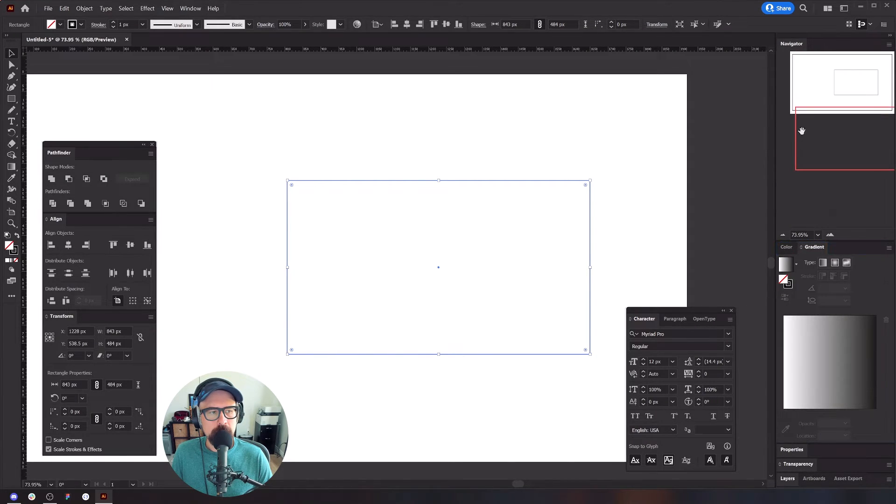
Step: Reorder the Color panel after Gradient in its docked group, and expand the Properties and Layers panels
left_click(789, 249)
left_click_drag(789, 280, 818, 279)
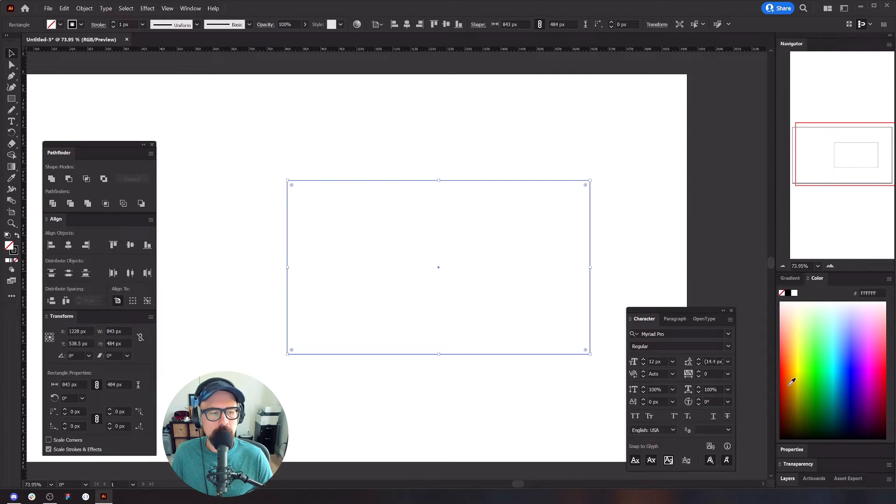
left_click(792, 451)
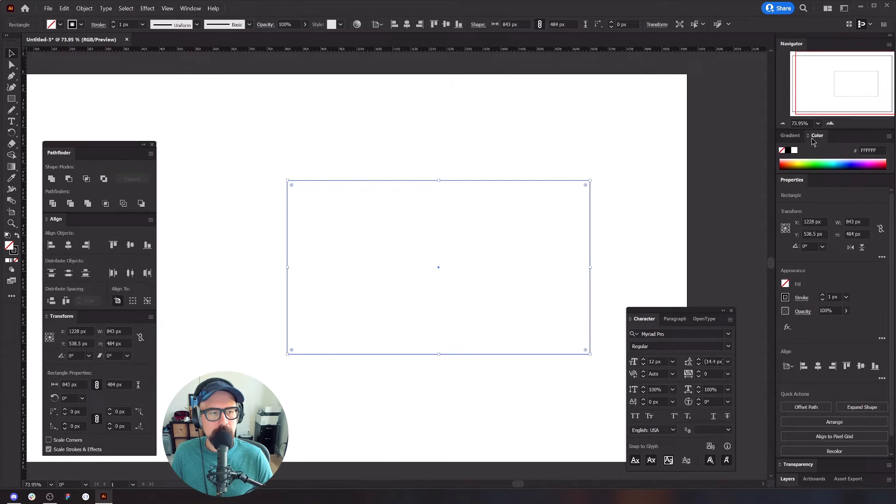
left_click(787, 480)
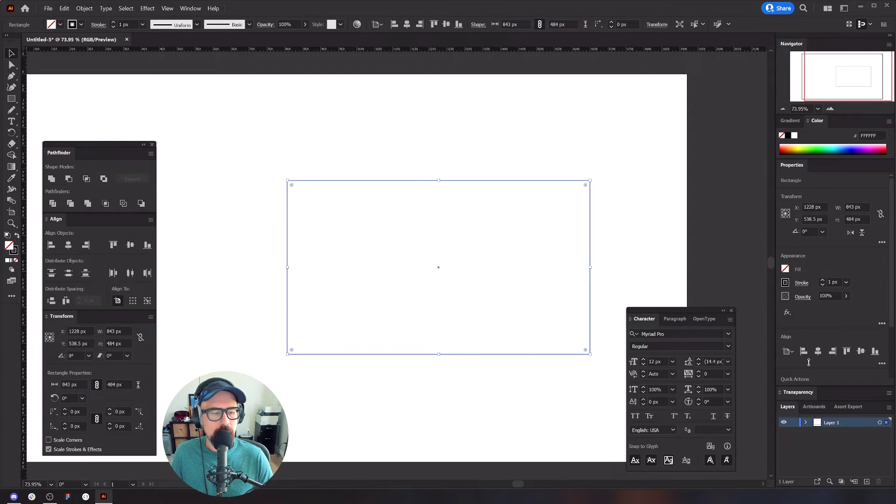
Step: Reposition the floating Character panel over the artboard's lower-right corner
left_click_drag(685, 312, 609, 314)
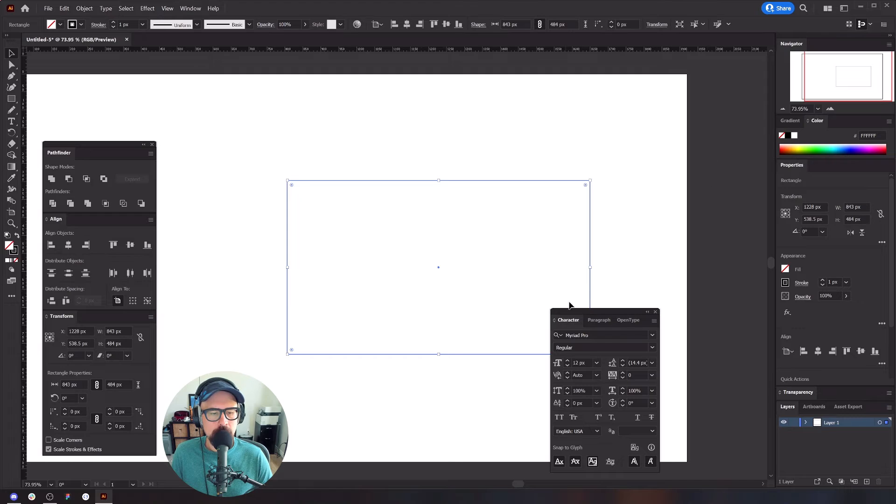
left_click_drag(613, 314, 703, 316)
Step: Swap the rectangle's fill and stroke and swap them back, leaving no fill and a 4 px black stroke
left_click(662, 220)
key("ctrl+a")
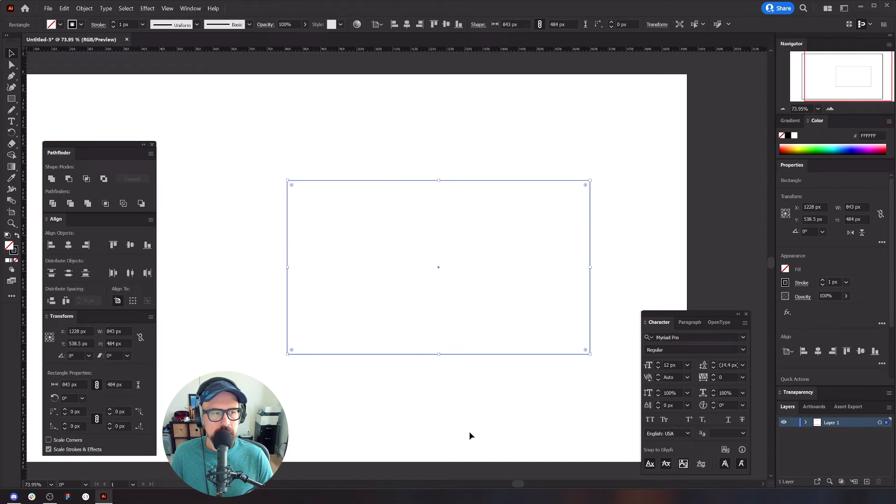
key("shift+x")
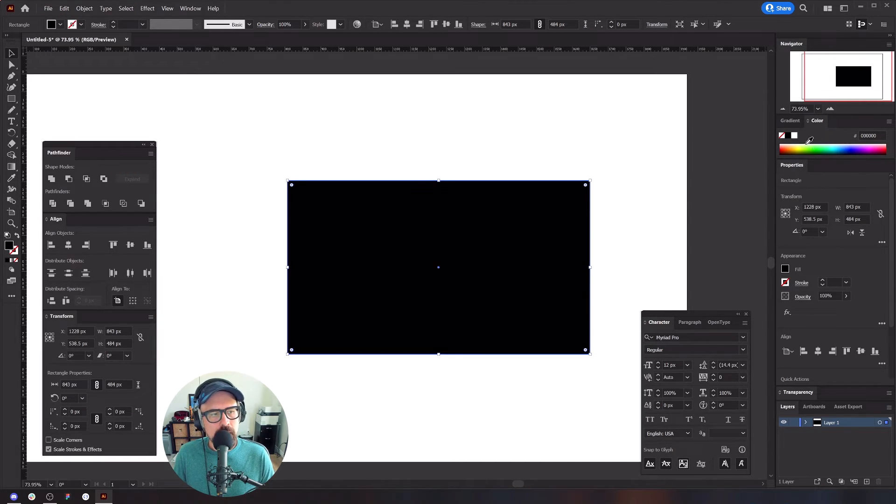
key("shift+x")
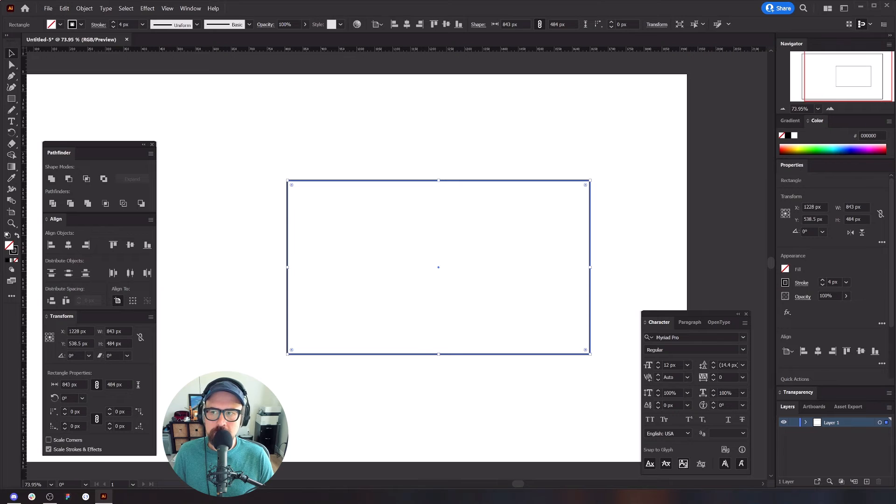
Step: Marquee-select the unfilled rectangle with the Selection tool and clear the selection
key("a")
key("v")
left_click_drag(446, 149, 410, 298)
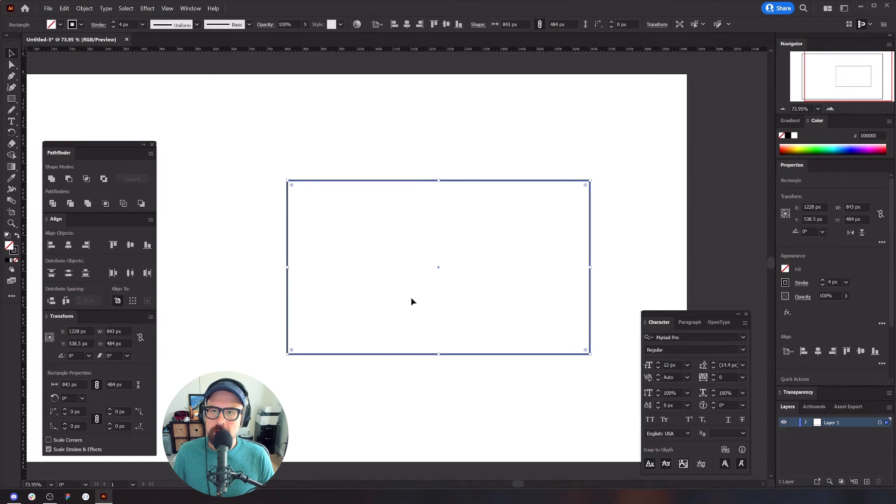
left_click(433, 118)
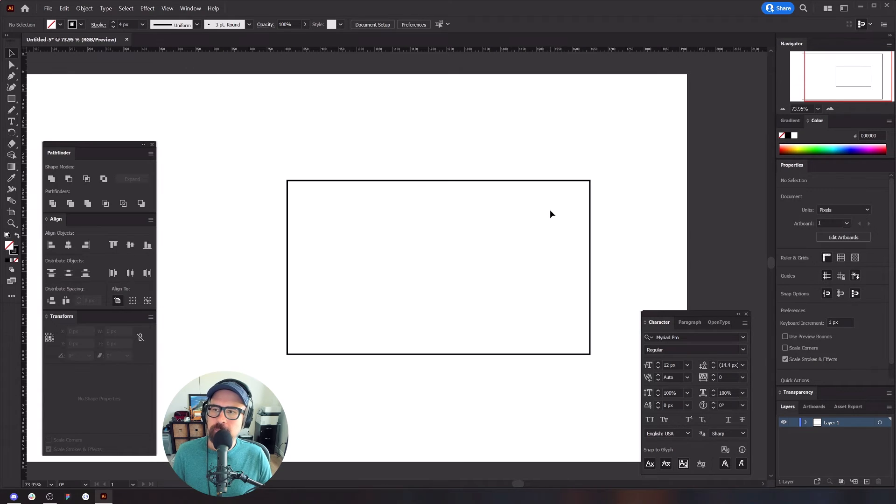
Step: Marquee-select the rectangle, swap its fill and stroke to get a black fill without stroke, and deselect it
left_click_drag(370, 140, 506, 174)
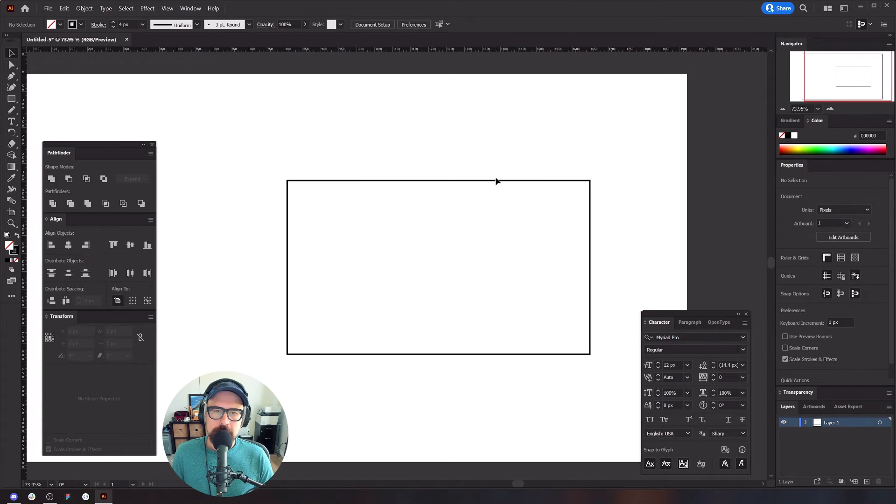
left_click_drag(462, 138, 326, 259)
key("shift+x")
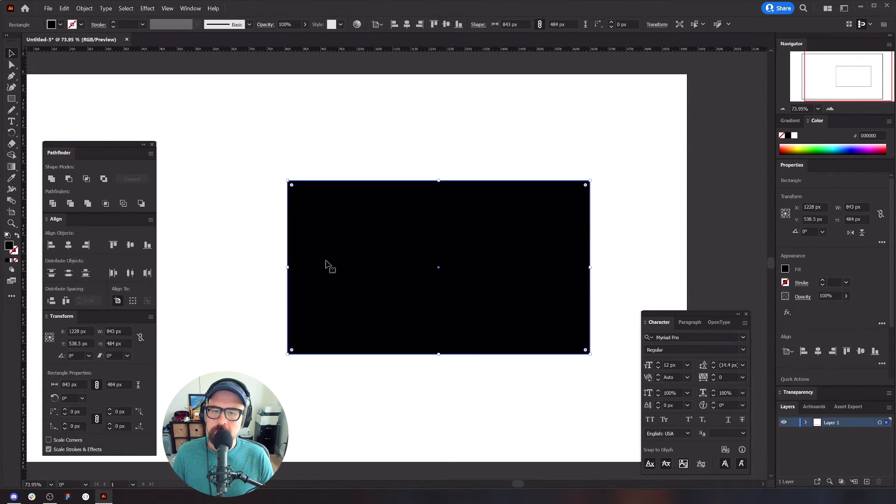
left_click_drag(330, 140, 446, 122)
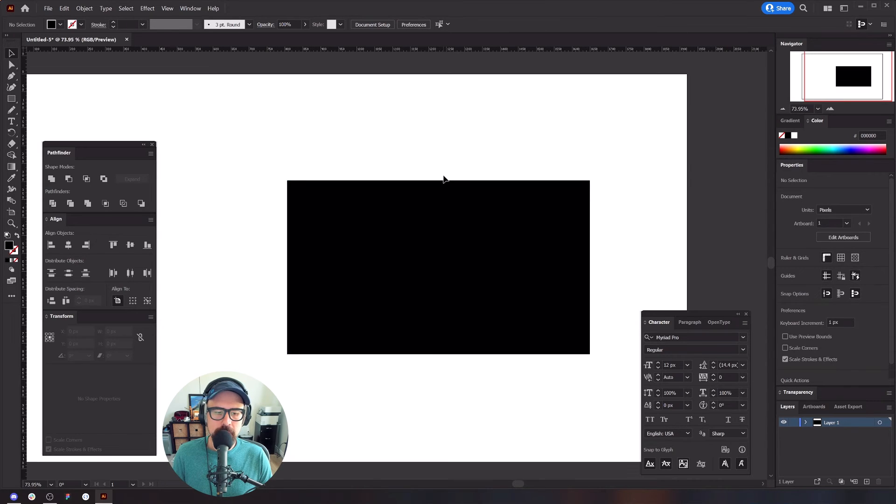